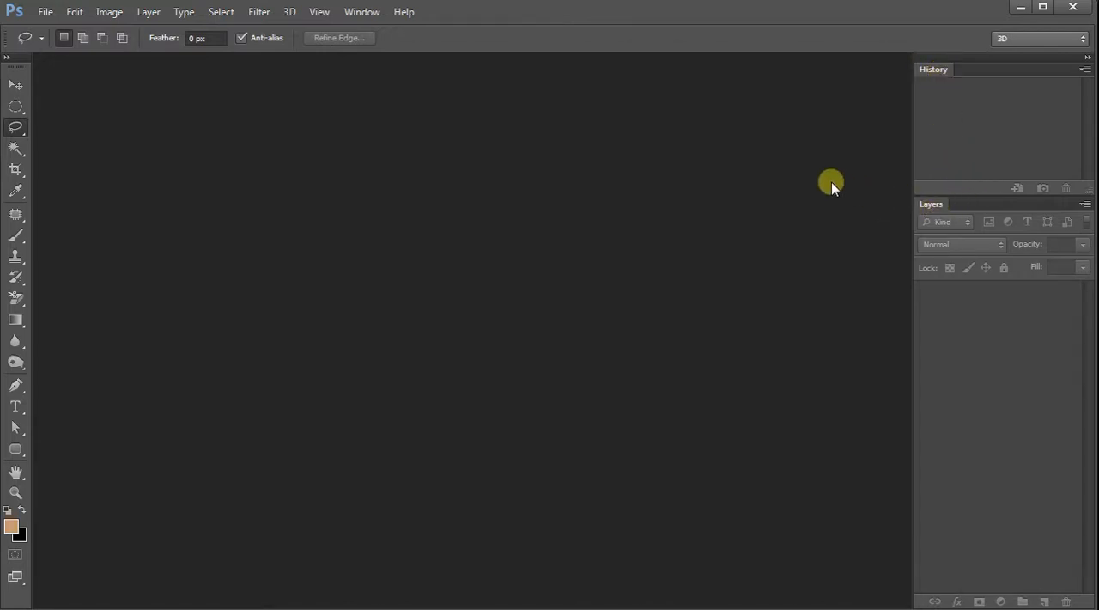
{"action": "left_click", "coordinate": [361, 11]}
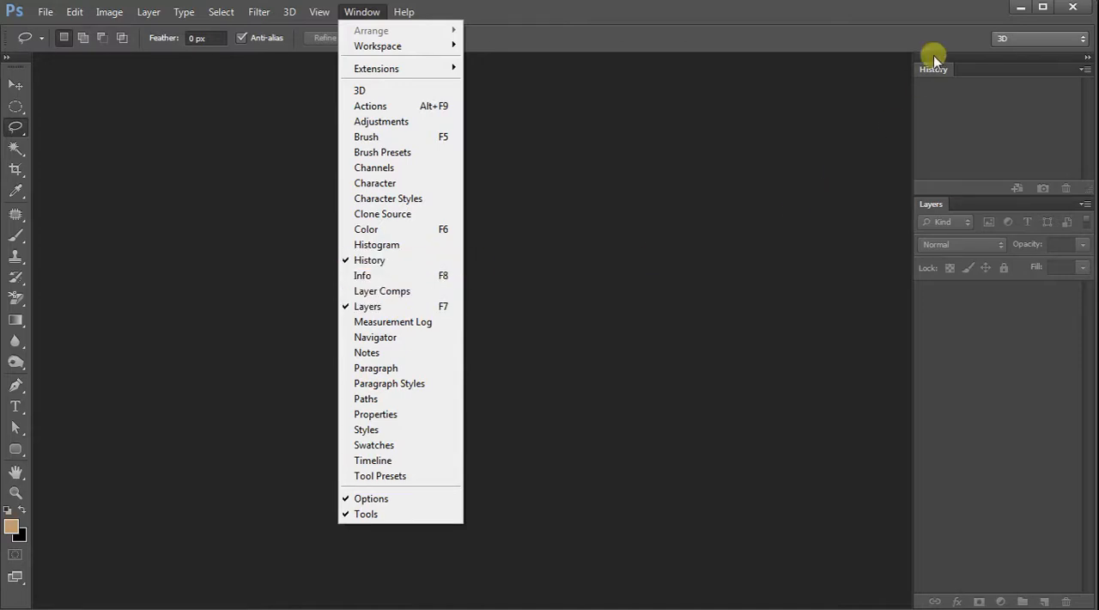
{"action": "left_click", "coordinate": [527, 19]}
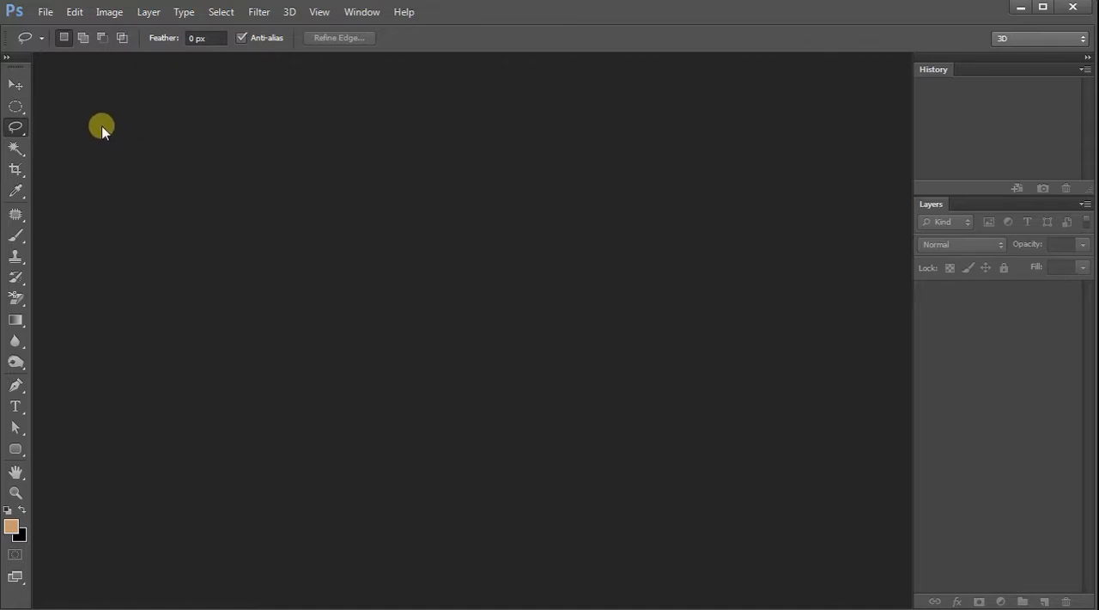
Open the Preview image from the 1 - Fundamentals folder.
{"action": "left_click", "coordinate": [47, 16]}
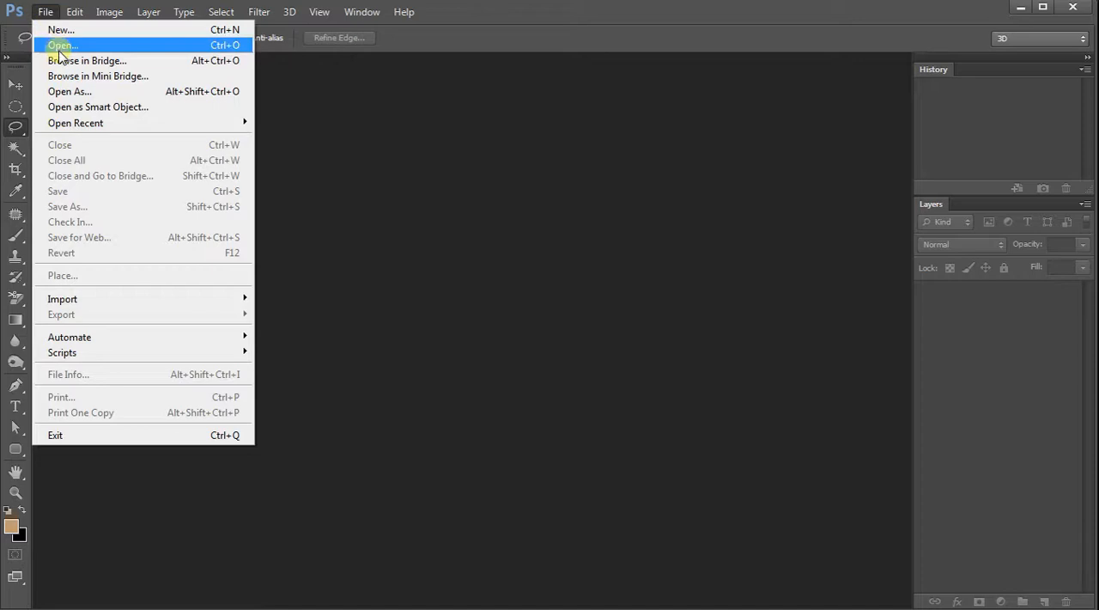
{"action": "left_click", "coordinate": [54, 41]}
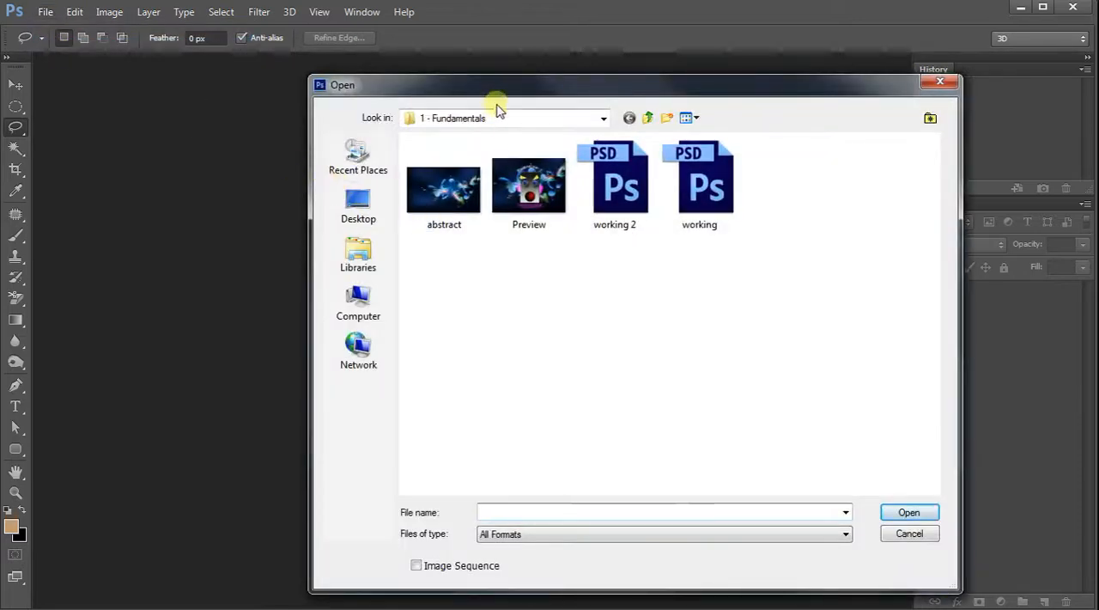
{"action": "left_click", "coordinate": [648, 118]}
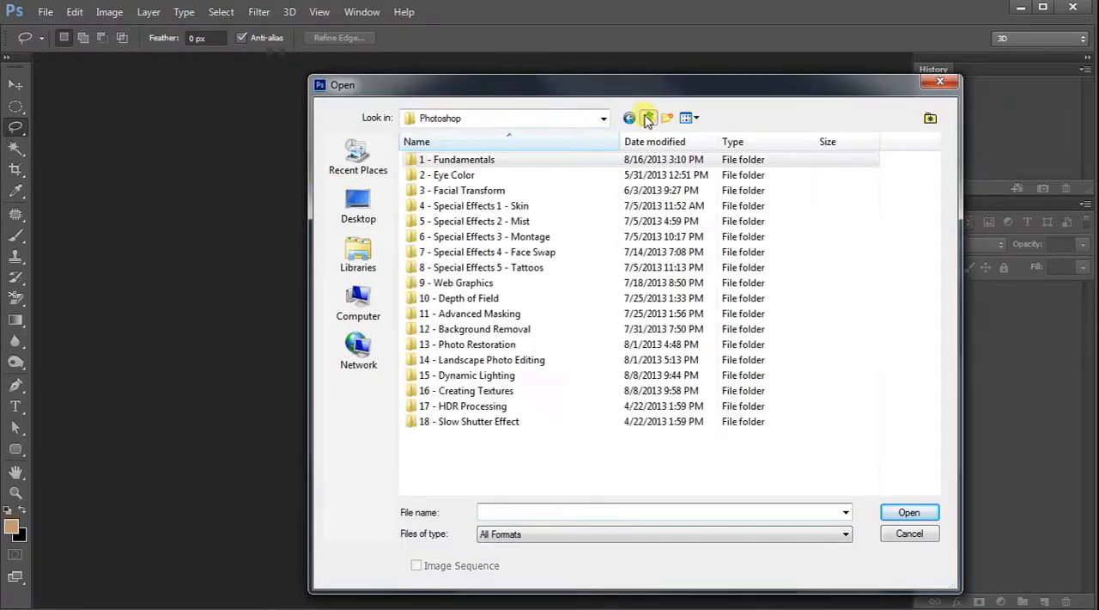
{"action": "double_click", "coordinate": [460, 163]}
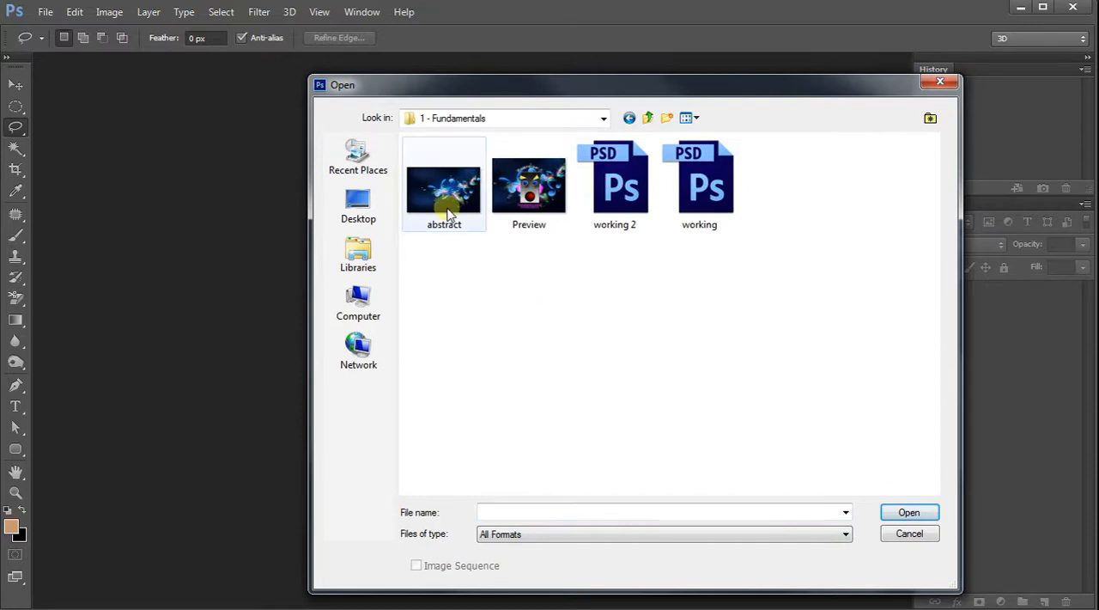
{"action": "left_click", "coordinate": [524, 197]}
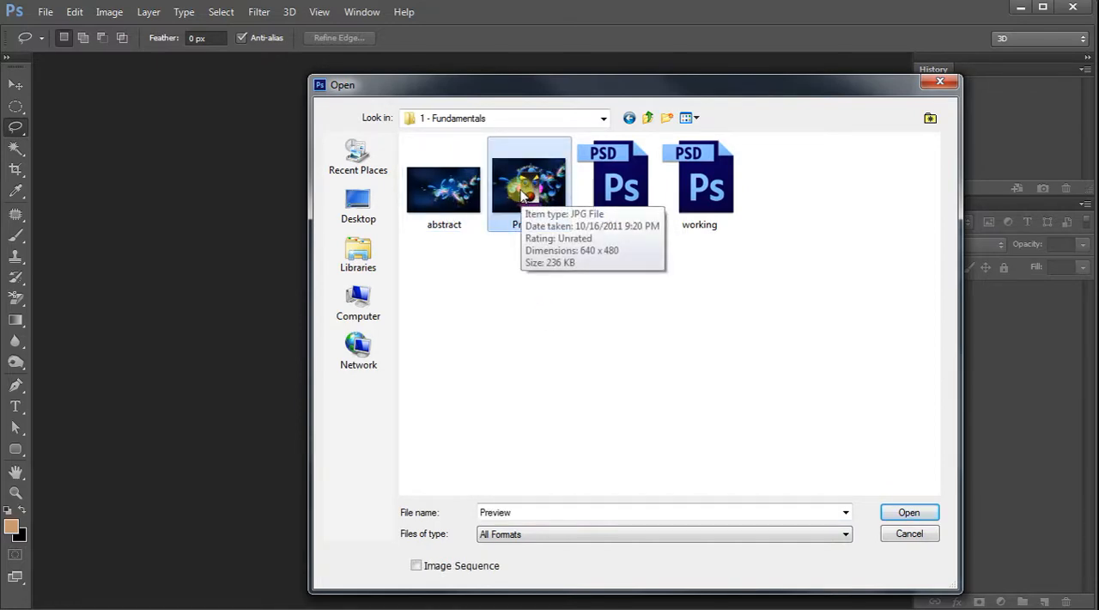
{"action": "double_click", "coordinate": [522, 190]}
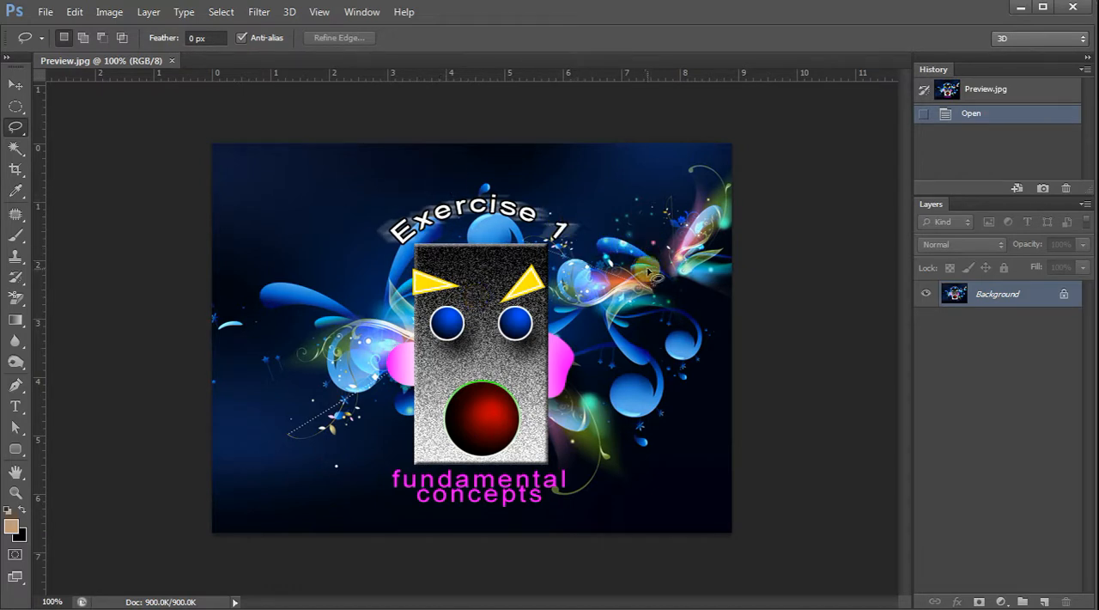
{"action": "mouse_move", "coordinate": [724, 608]}
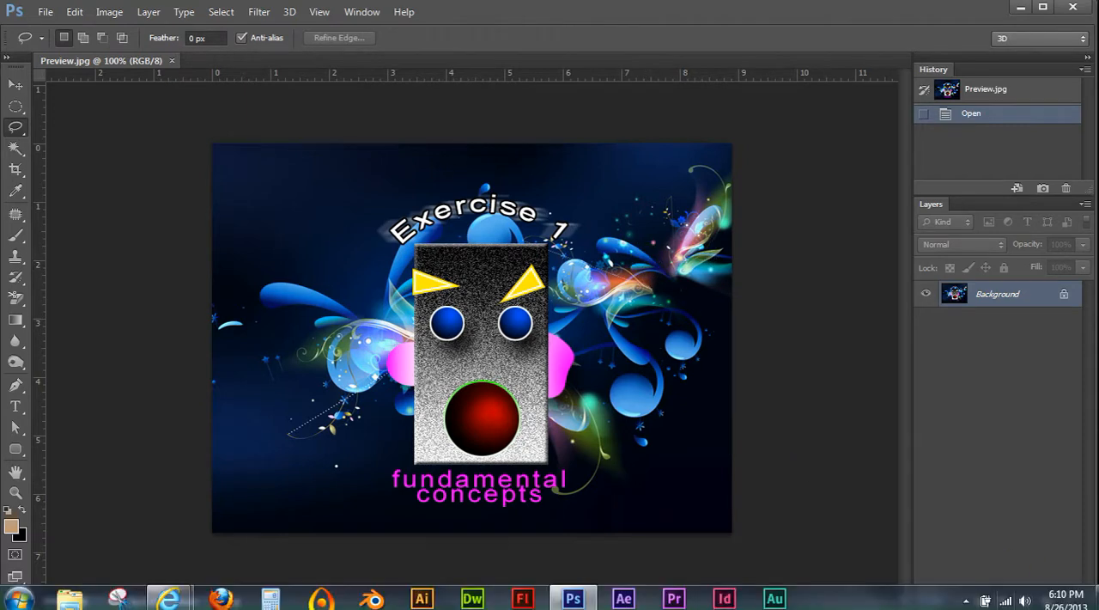
{"action": "left_click", "coordinate": [968, 601]}
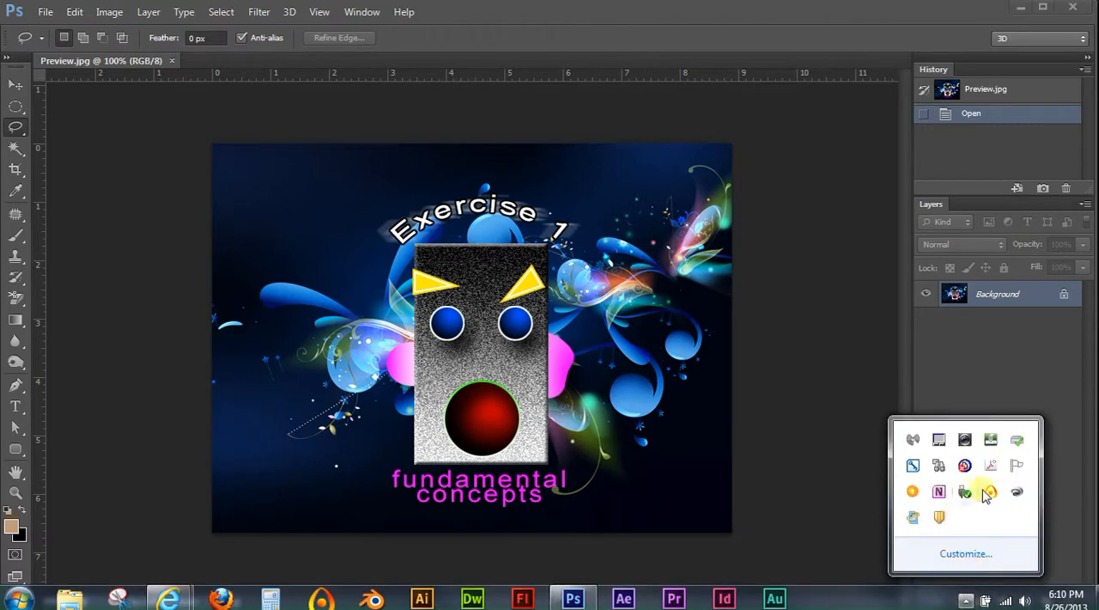
{"action": "mouse_move", "coordinate": [994, 498]}
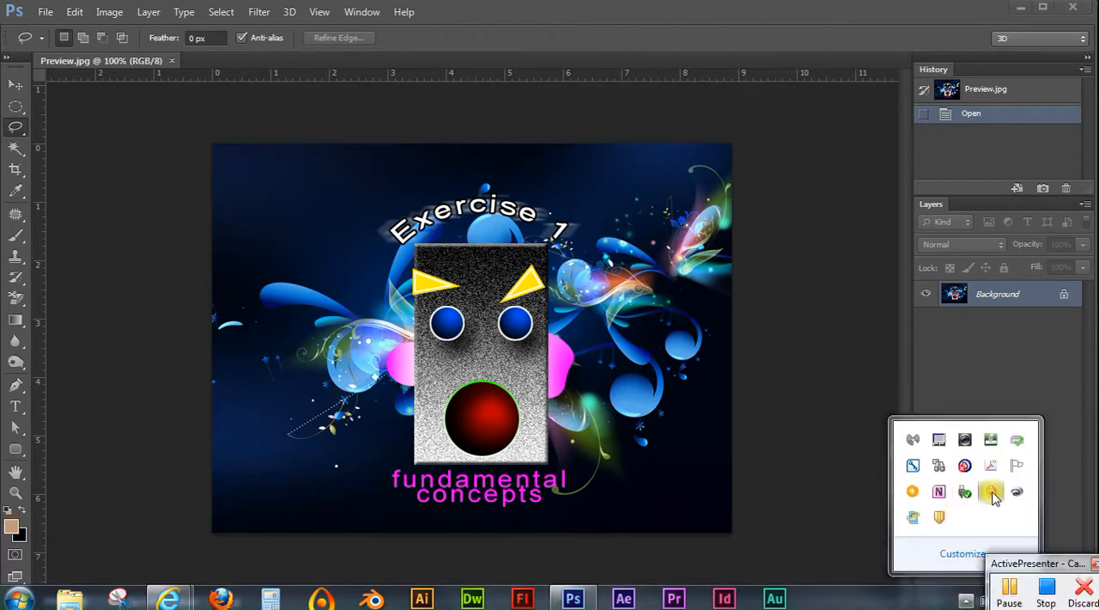
{"action": "left_click", "coordinate": [1014, 591]}
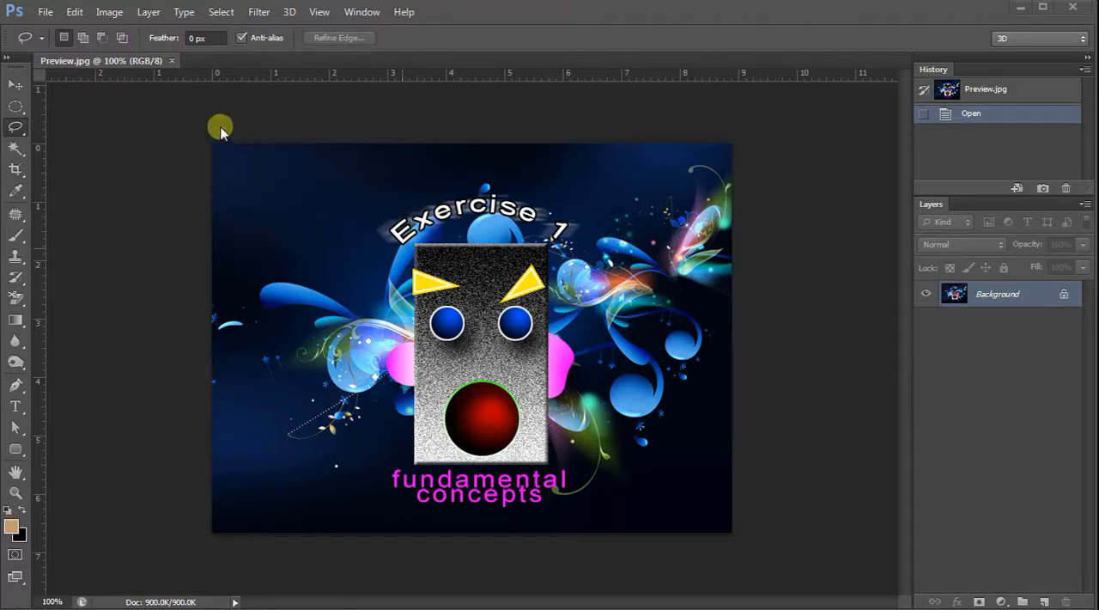
Create a new layer named White Fill above the background.
{"action": "left_click", "coordinate": [148, 12]}
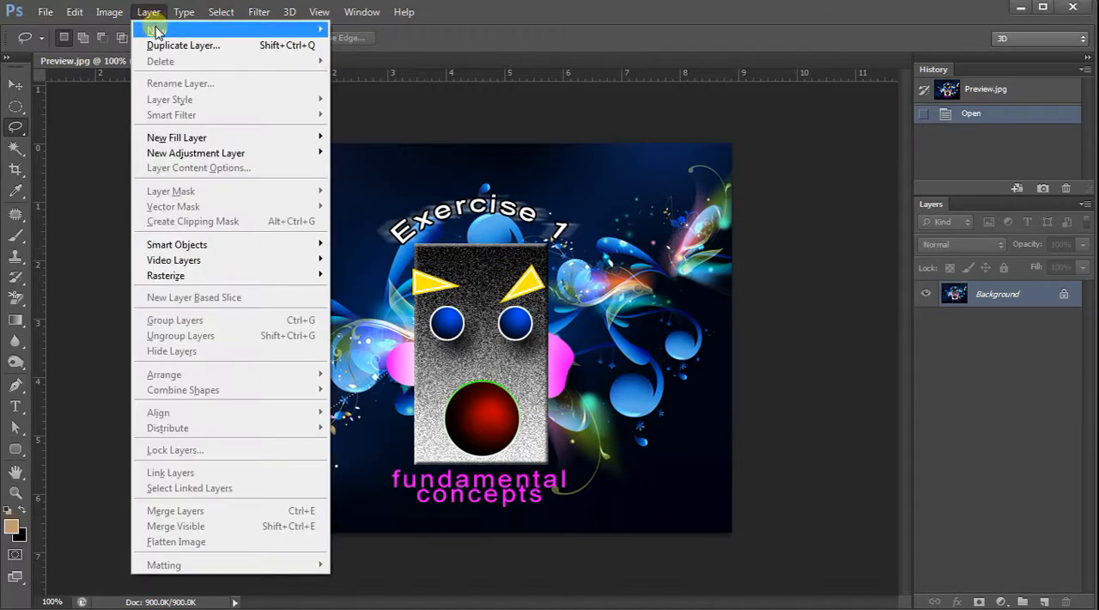
{"action": "mouse_move", "coordinate": [155, 28]}
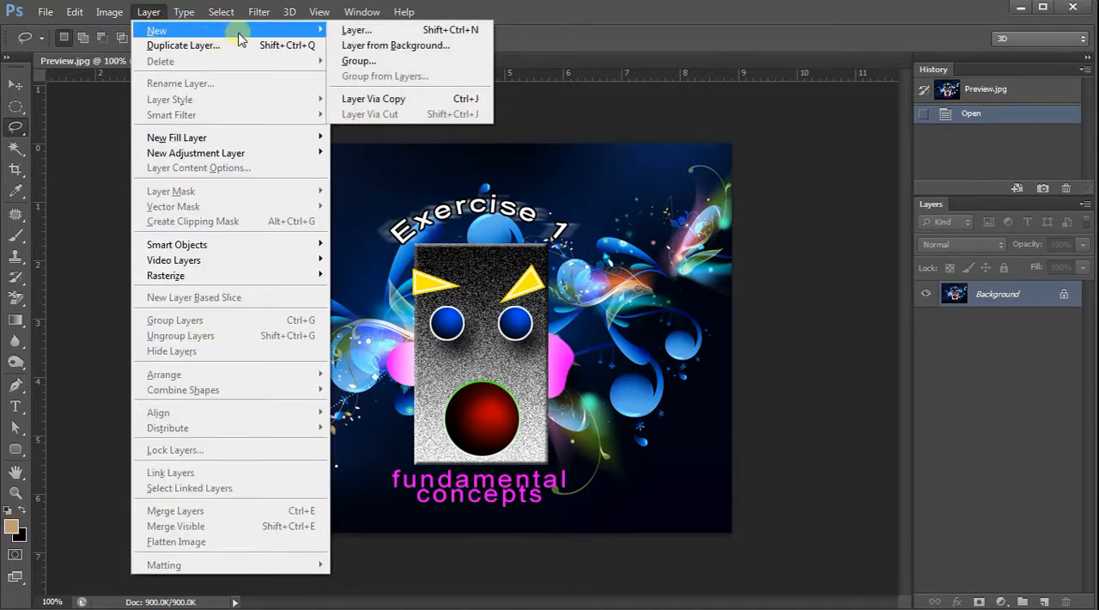
{"action": "left_click", "coordinate": [400, 33]}
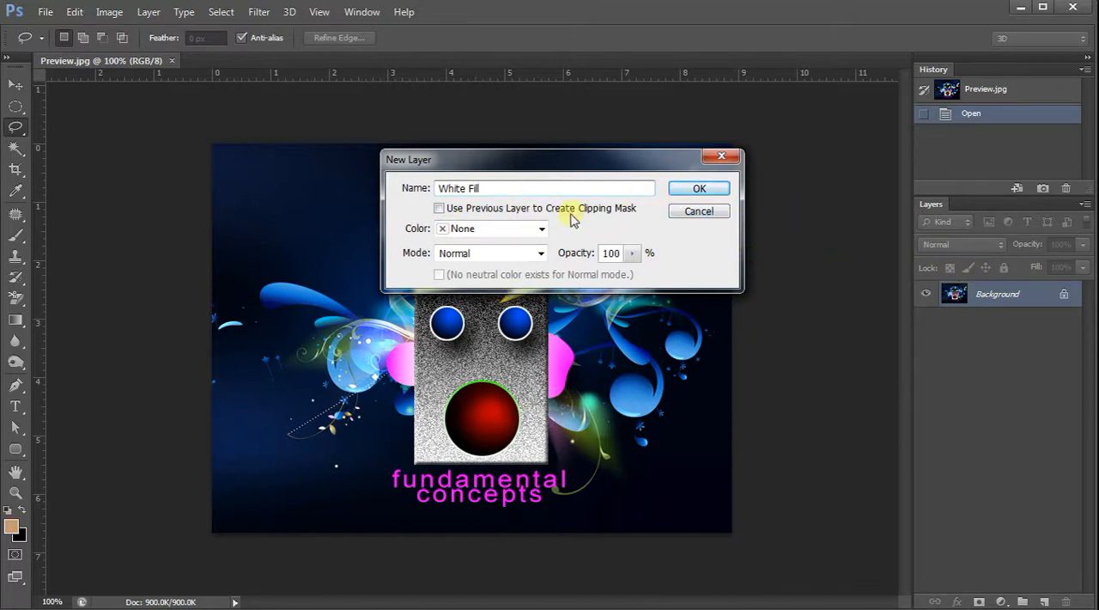
{"action": "left_click", "coordinate": [696, 190]}
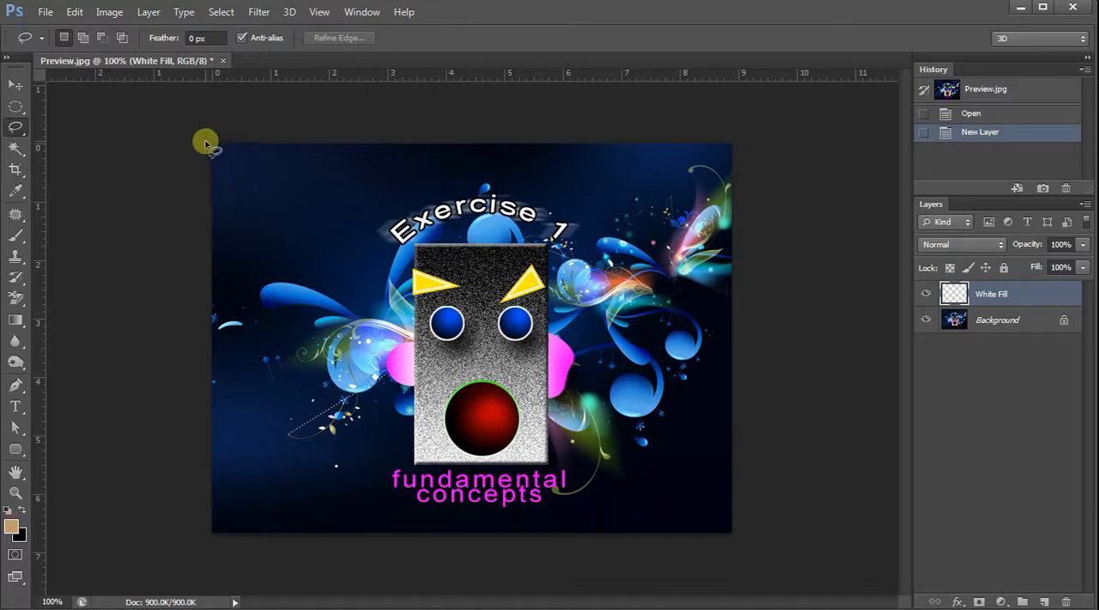
Fill the White Fill layer with white in Normal mode at 100% opacity.
{"action": "left_click", "coordinate": [76, 12]}
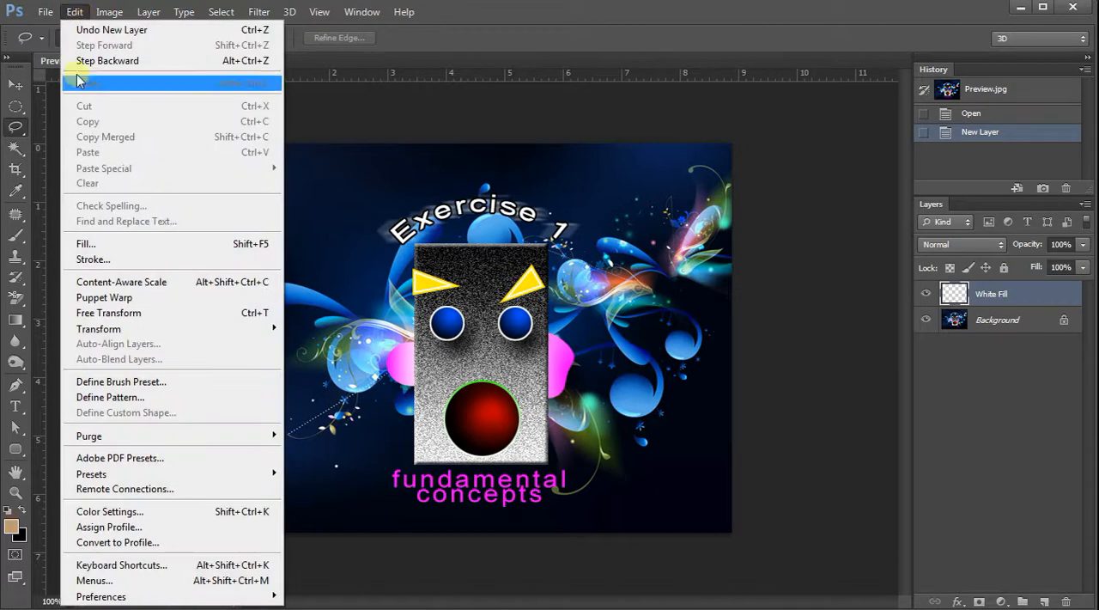
{"action": "left_click", "coordinate": [97, 245]}
{"action": "left_click_drag", "start_coordinate": [499, 125], "coordinate": [462, 173]}
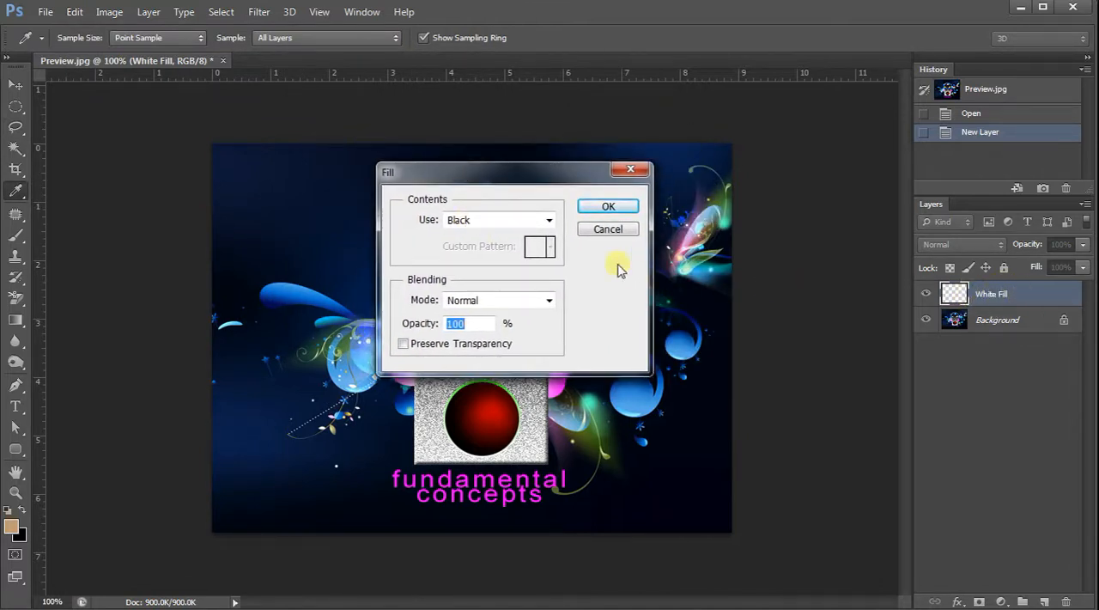
{"action": "left_click", "coordinate": [550, 223]}
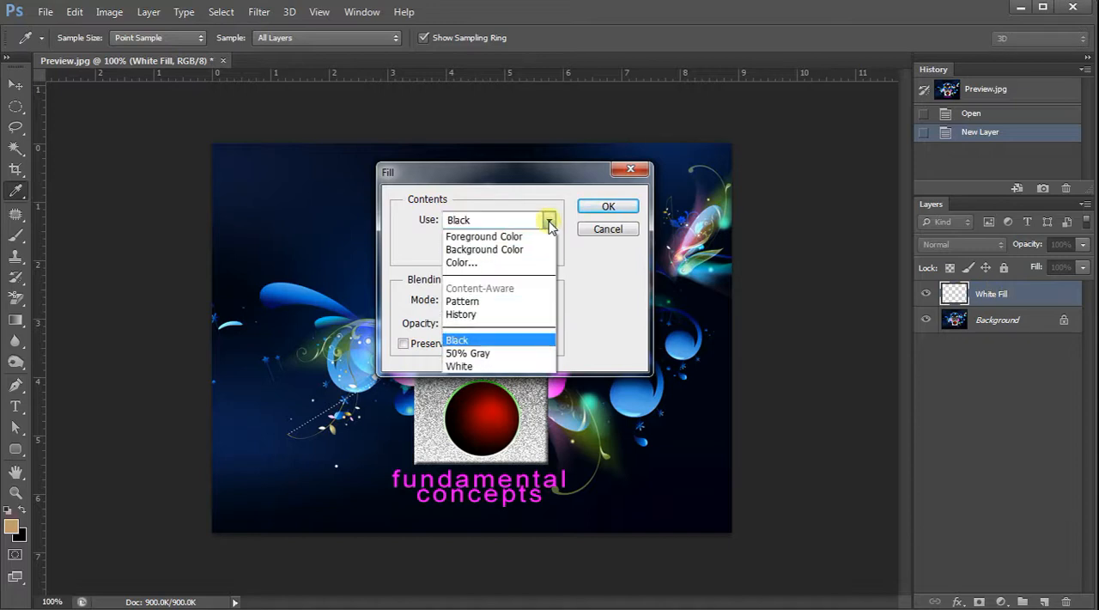
{"action": "left_click", "coordinate": [494, 366]}
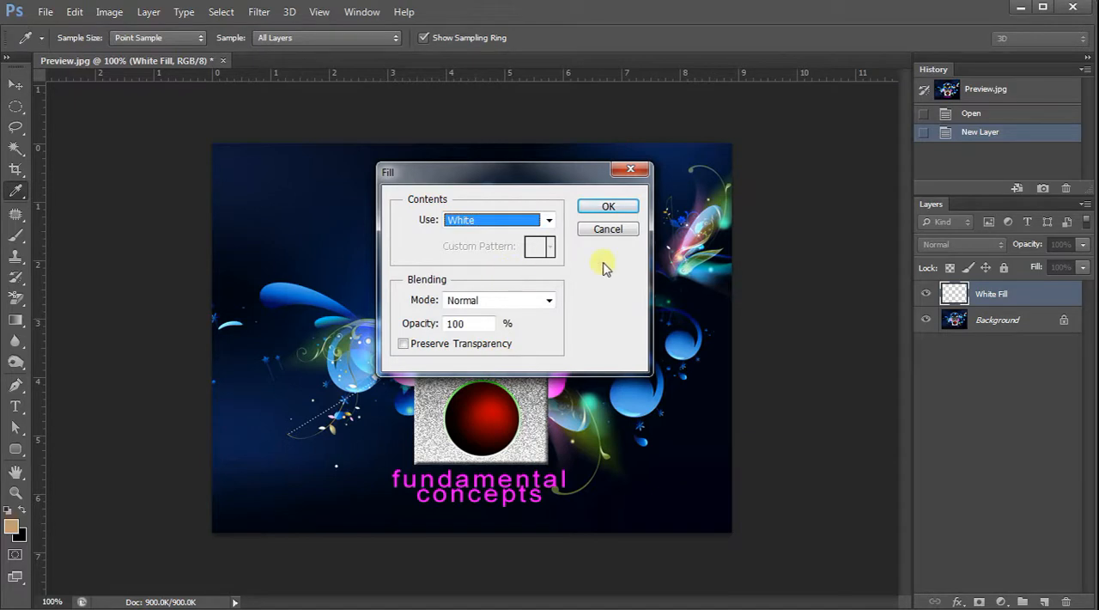
{"action": "left_click", "coordinate": [615, 206]}
{"action": "key", "text": "l"}
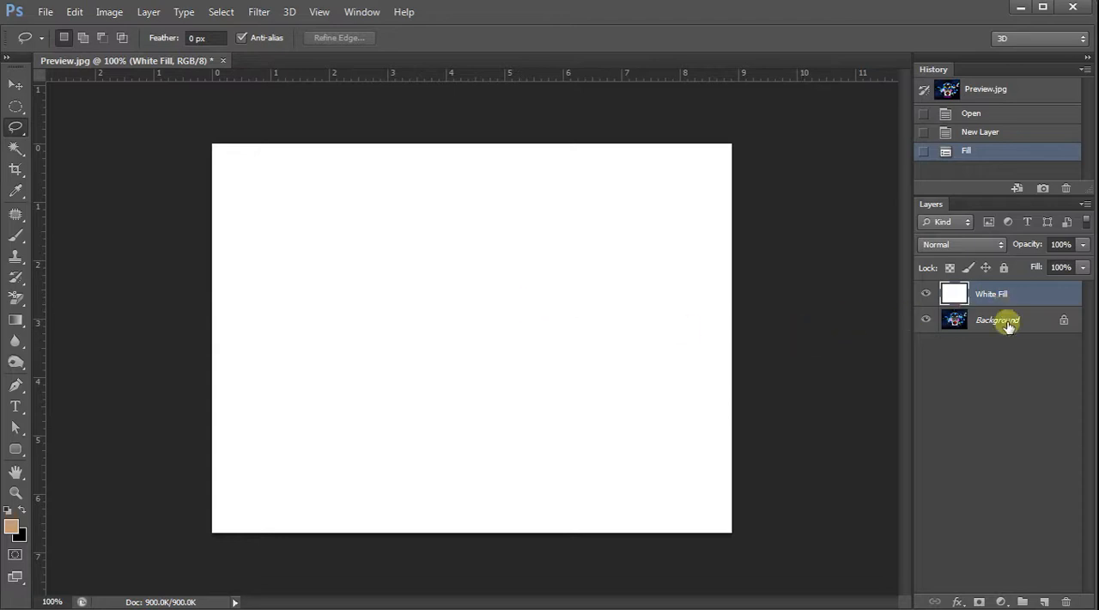
Hide and show the White Fill layer to compare the image with and without it, leaving it visible.
{"action": "left_click", "coordinate": [927, 296]}
{"action": "left_click", "coordinate": [927, 296]}
{"action": "left_click", "coordinate": [926, 296]}
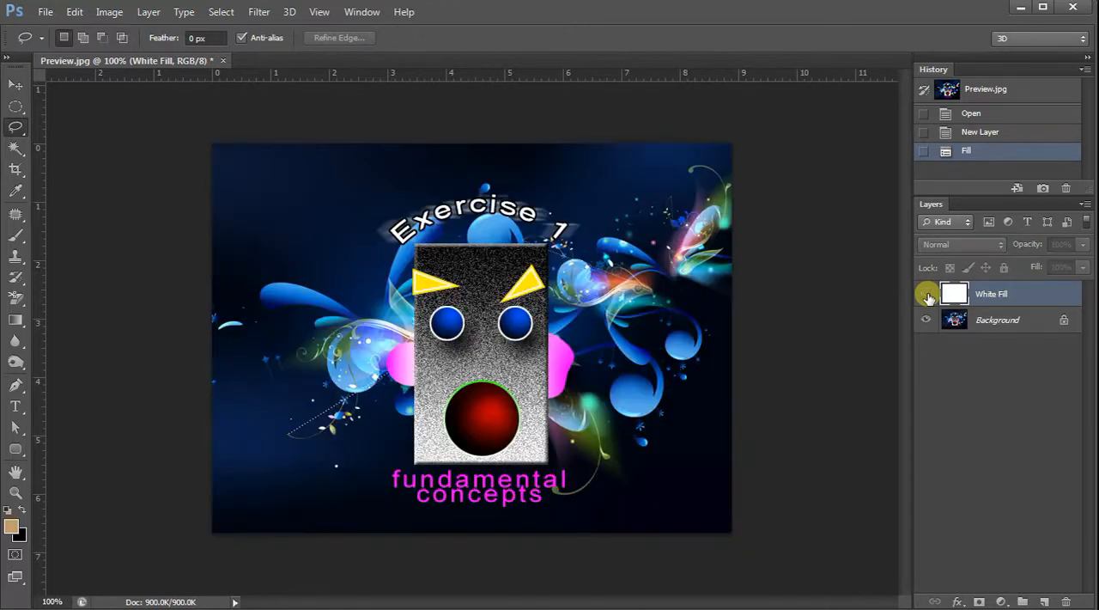
{"action": "left_click", "coordinate": [926, 296]}
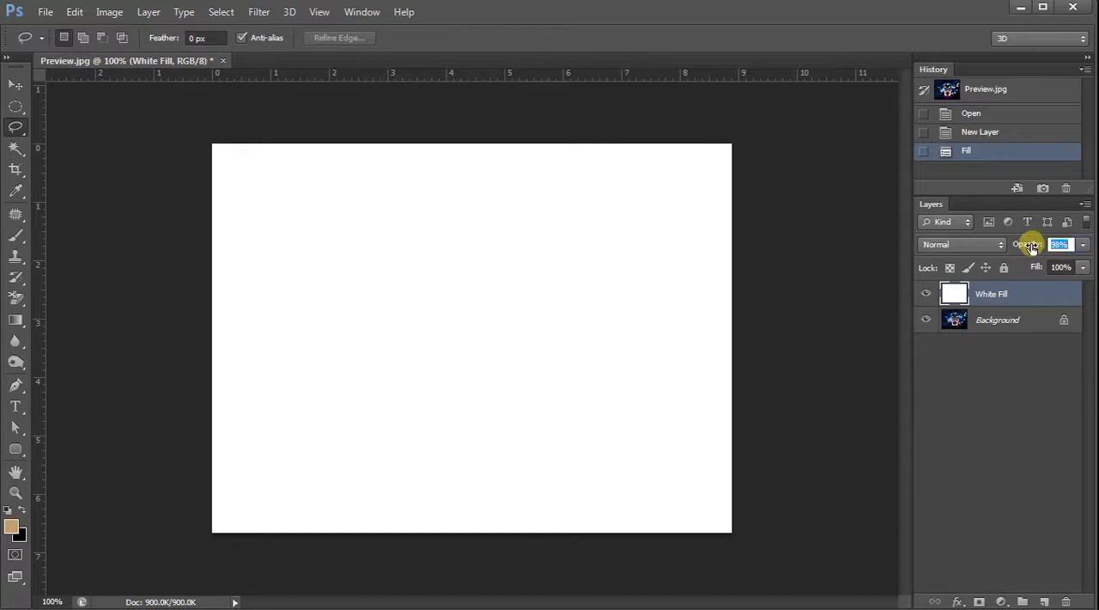
Lower the White Fill layer's opacity to 60%.
{"action": "left_click_drag", "start_coordinate": [1032, 247], "coordinate": [1003, 244]}
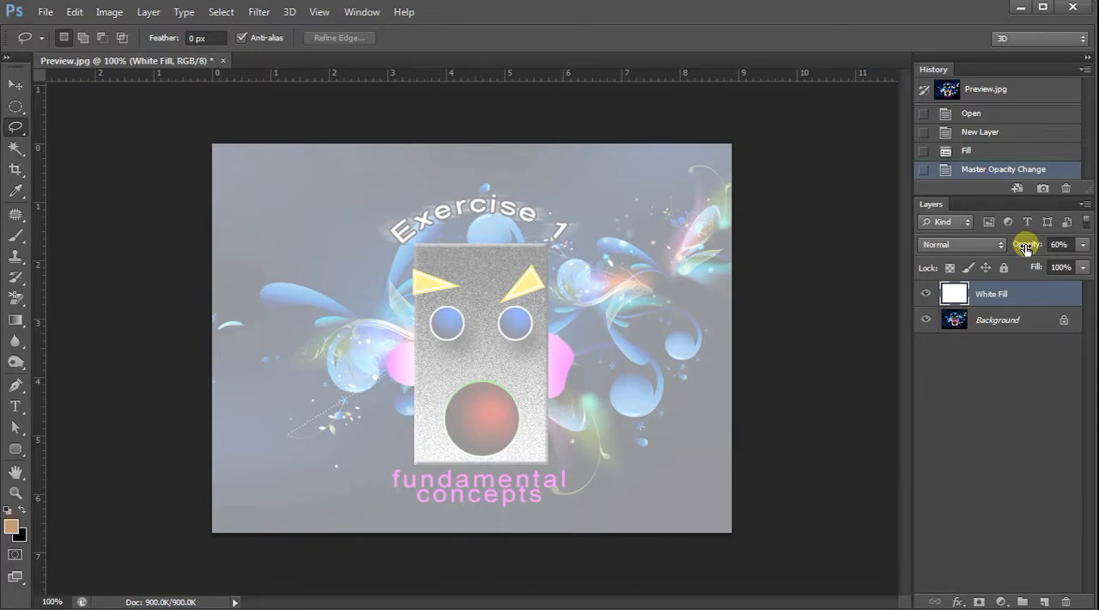
{"action": "left_click_drag", "start_coordinate": [1035, 249], "coordinate": [1023, 251]}
{"action": "left_click_drag", "start_coordinate": [1025, 249], "coordinate": [1026, 249]}
Enlarge the history list and compare the New Layer, Fill and Master Opacity Change states, ending on Master Opacity Change.
{"action": "left_click_drag", "start_coordinate": [974, 195], "coordinate": [976, 256]}
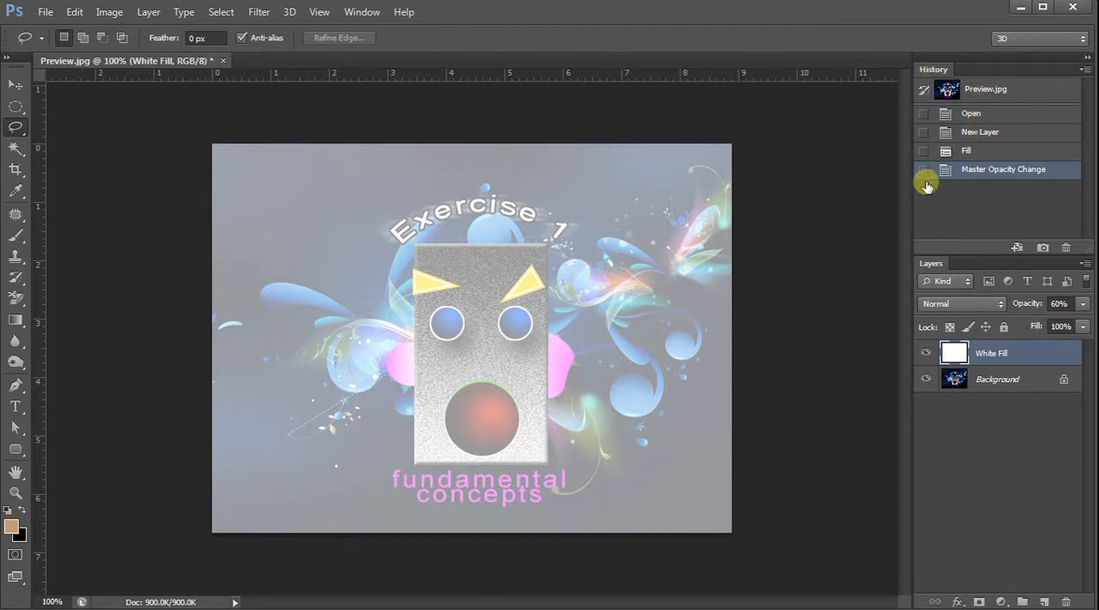
{"action": "left_click", "coordinate": [978, 153]}
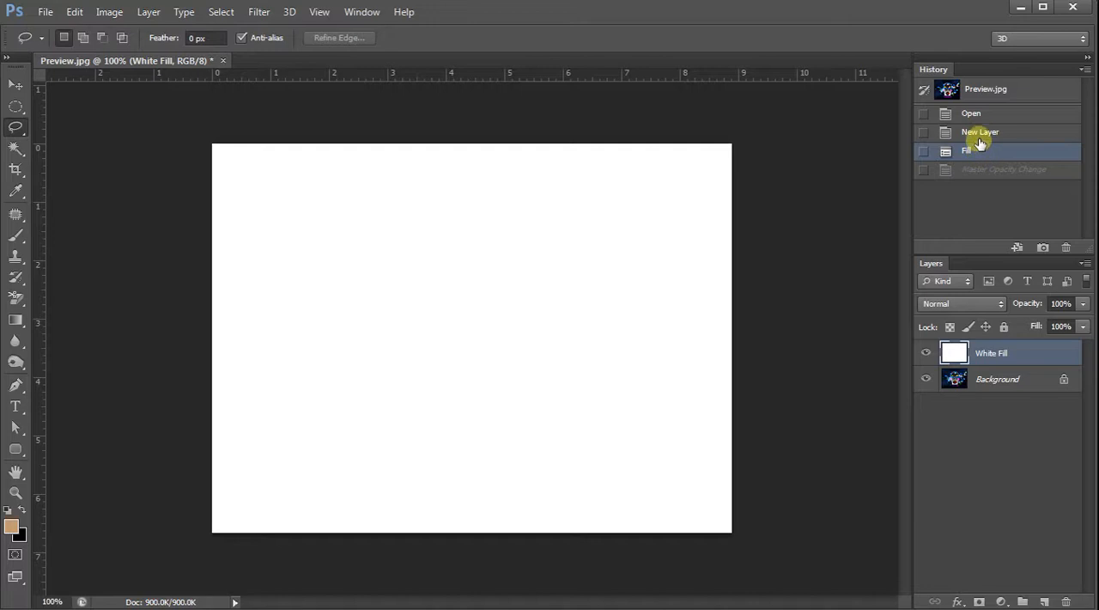
{"action": "left_click", "coordinate": [983, 134]}
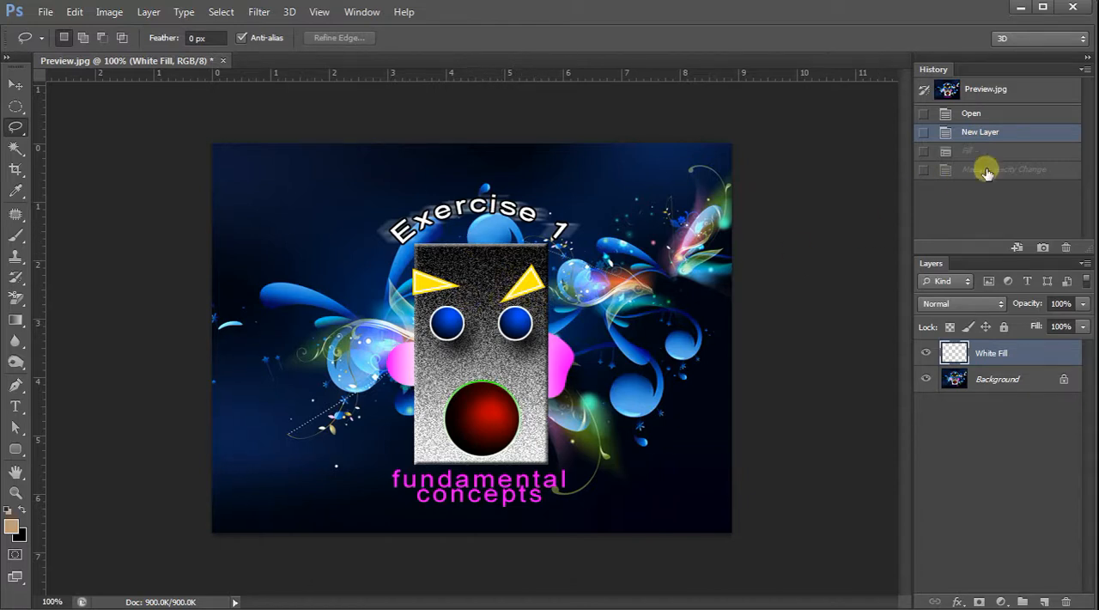
{"action": "left_click", "coordinate": [990, 152]}
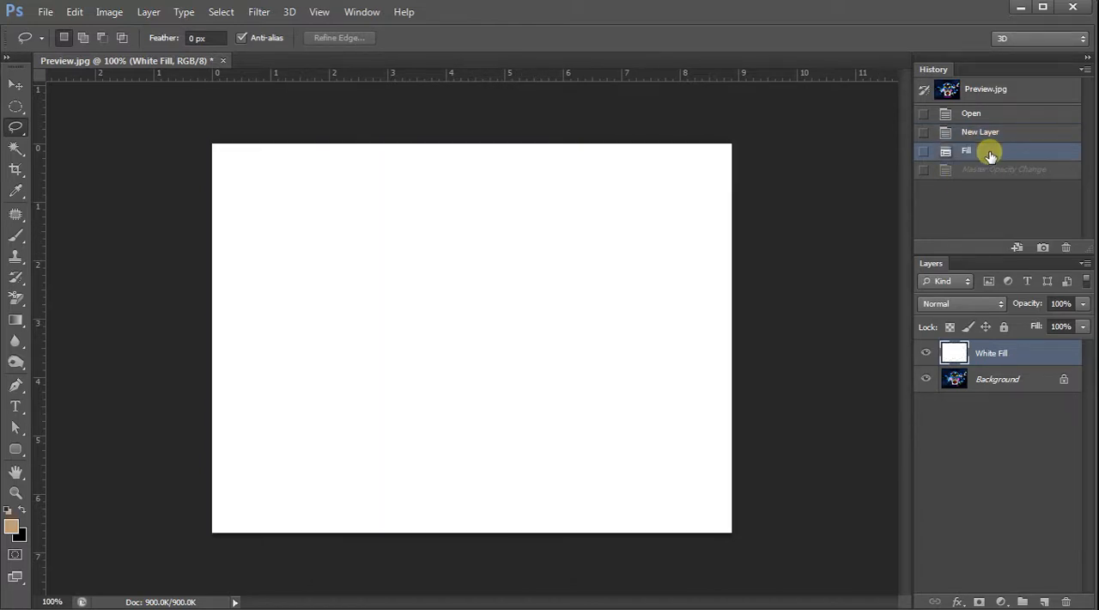
{"action": "left_click", "coordinate": [985, 172]}
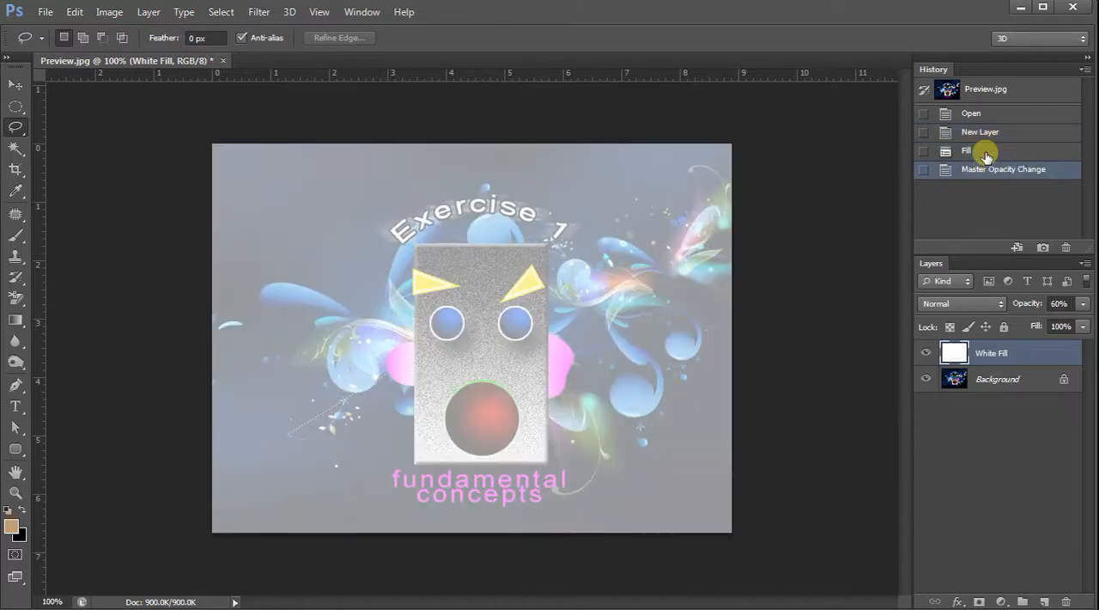
{"action": "left_click", "coordinate": [986, 155]}
{"action": "left_click", "coordinate": [984, 135]}
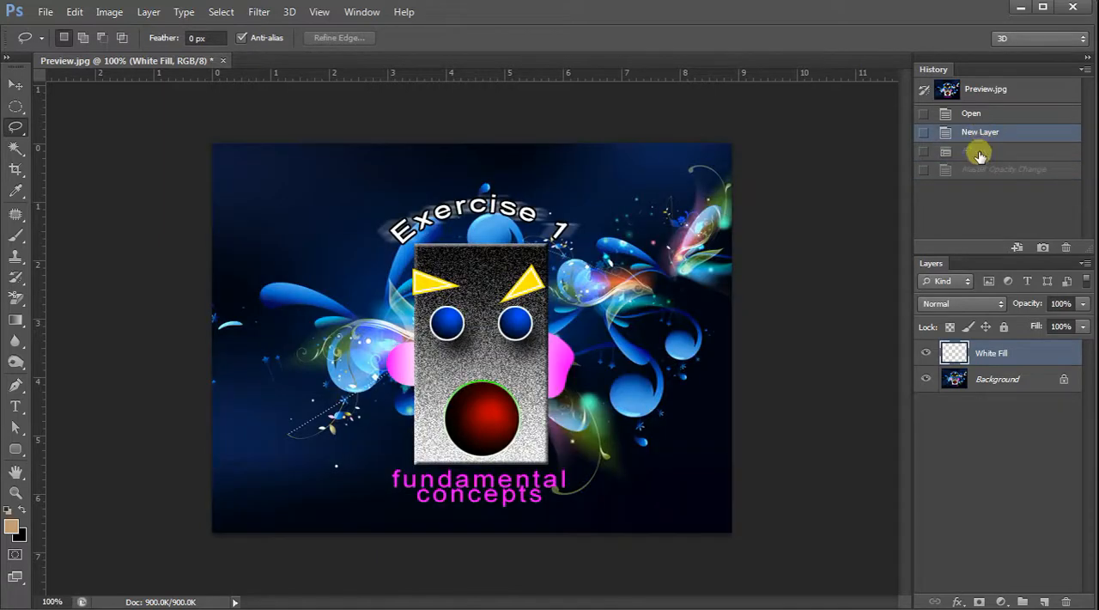
{"action": "left_click", "coordinate": [979, 152]}
{"action": "left_click", "coordinate": [980, 170]}
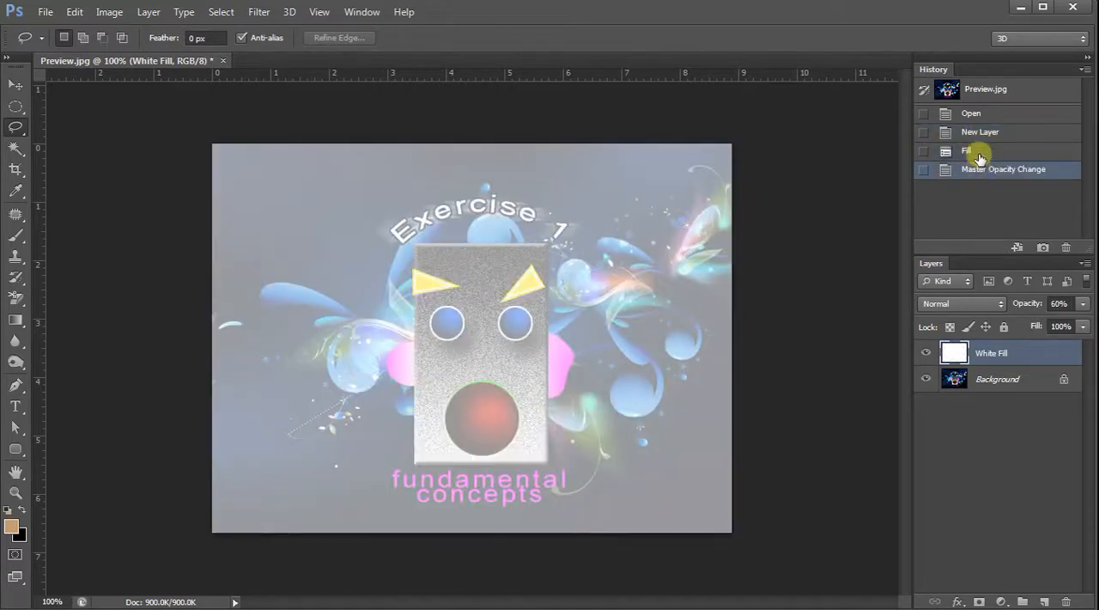
{"action": "left_click", "coordinate": [971, 152]}
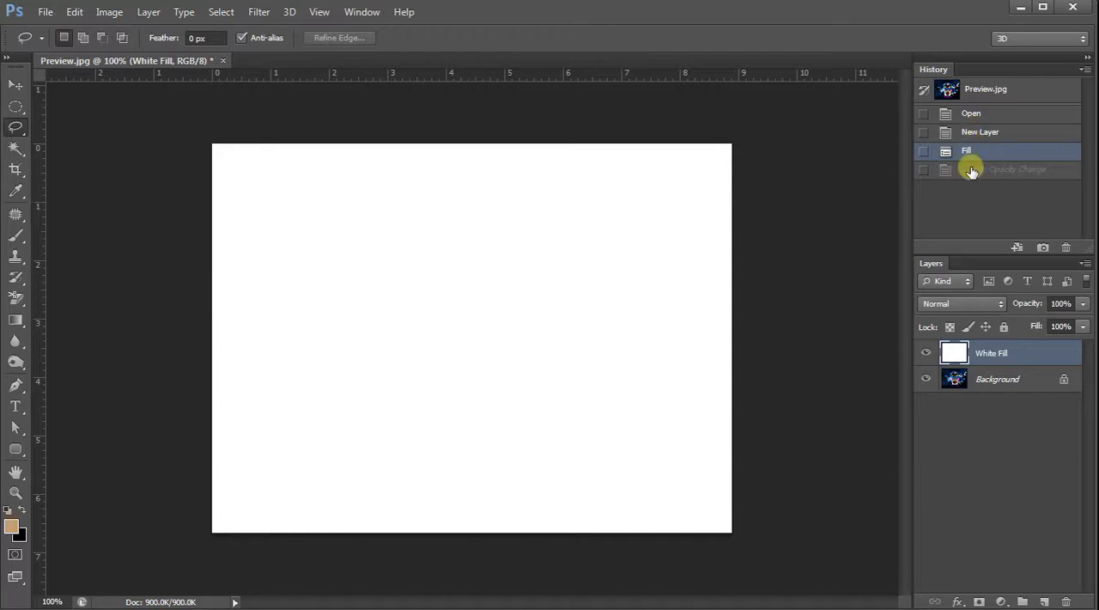
{"action": "left_click", "coordinate": [972, 171]}
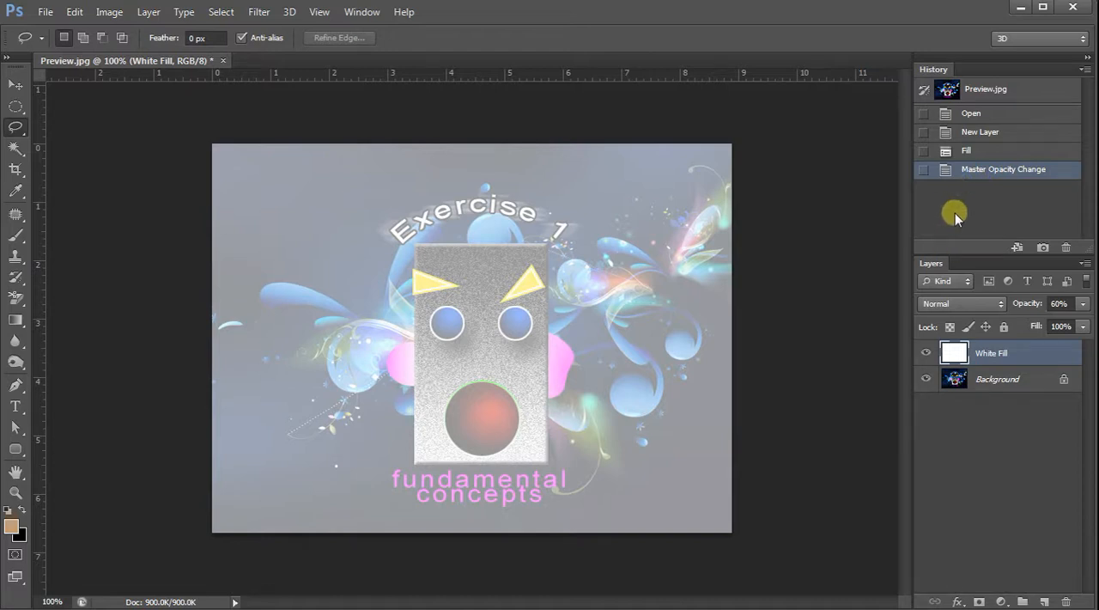
{"action": "left_click", "coordinate": [977, 151]}
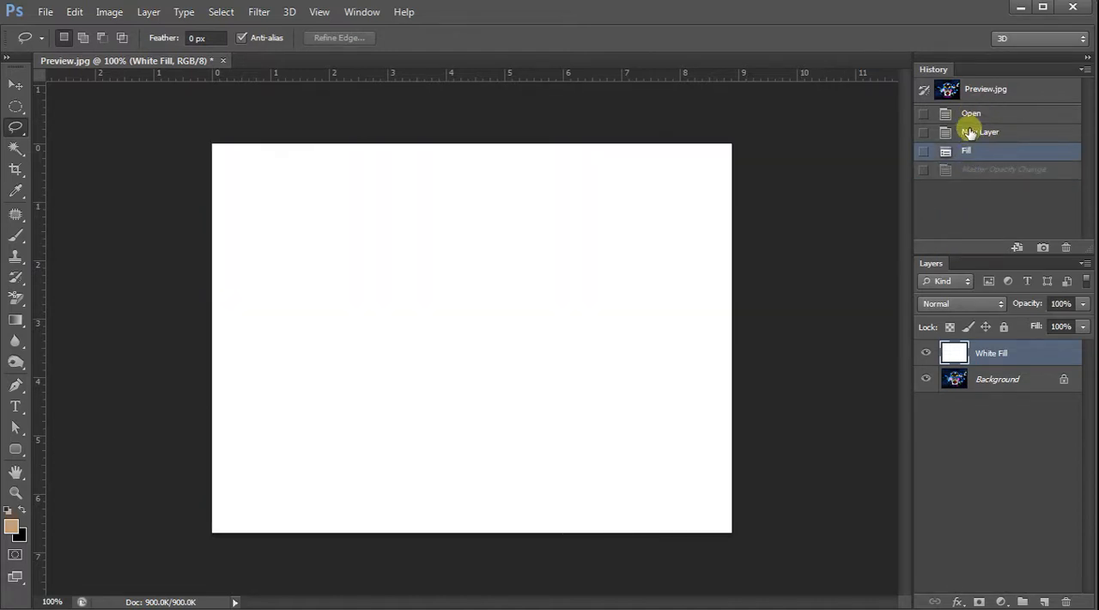
{"action": "left_click", "coordinate": [977, 170]}
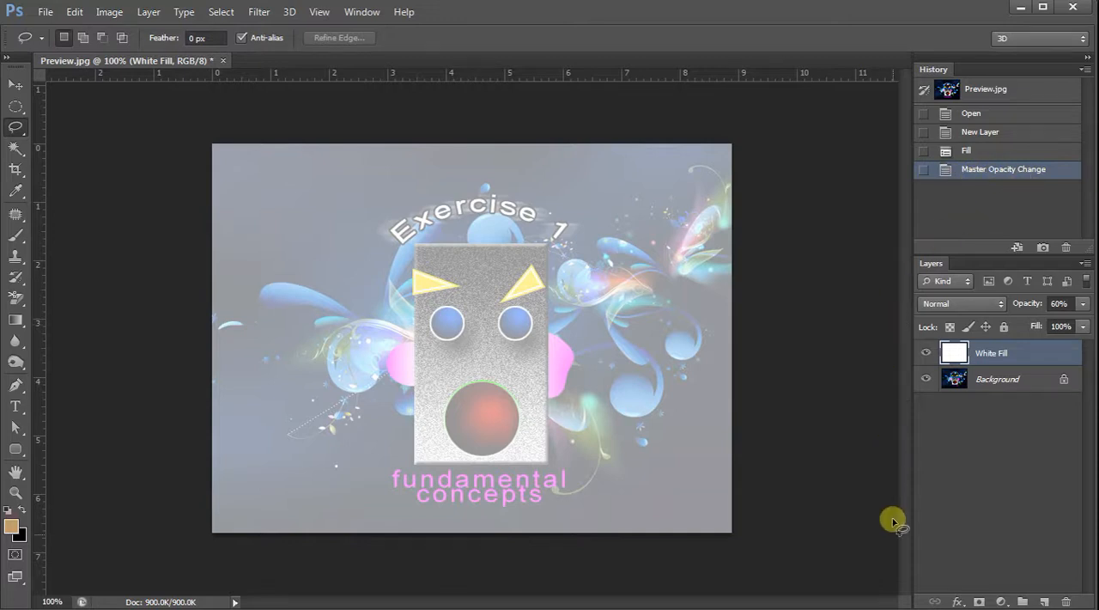
{"action": "left_click", "coordinate": [966, 600]}
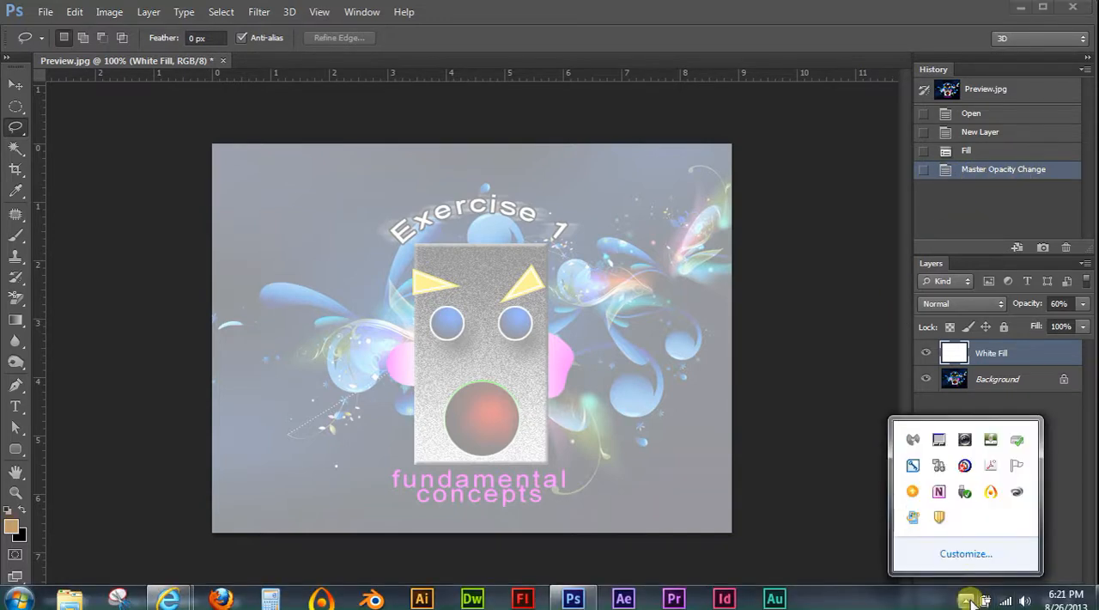
{"action": "left_click", "coordinate": [989, 493]}
{"action": "left_click", "coordinate": [1046, 591]}
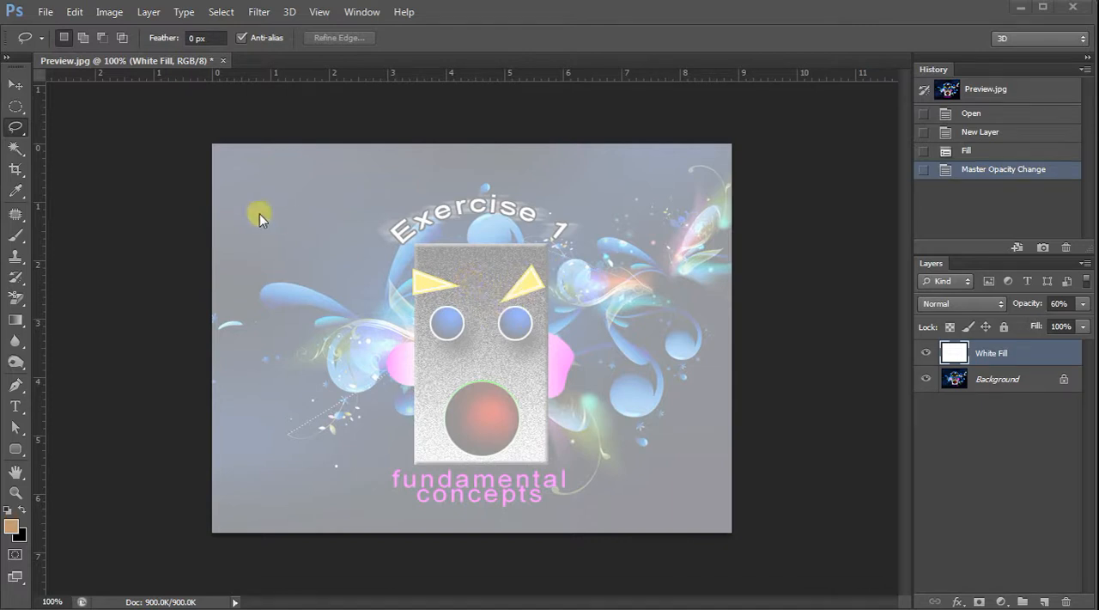
Try the Rectangular Marquee Tool from the marquee group, ending with the Elliptical Marquee Tool active.
{"action": "left_click", "coordinate": [14, 106]}
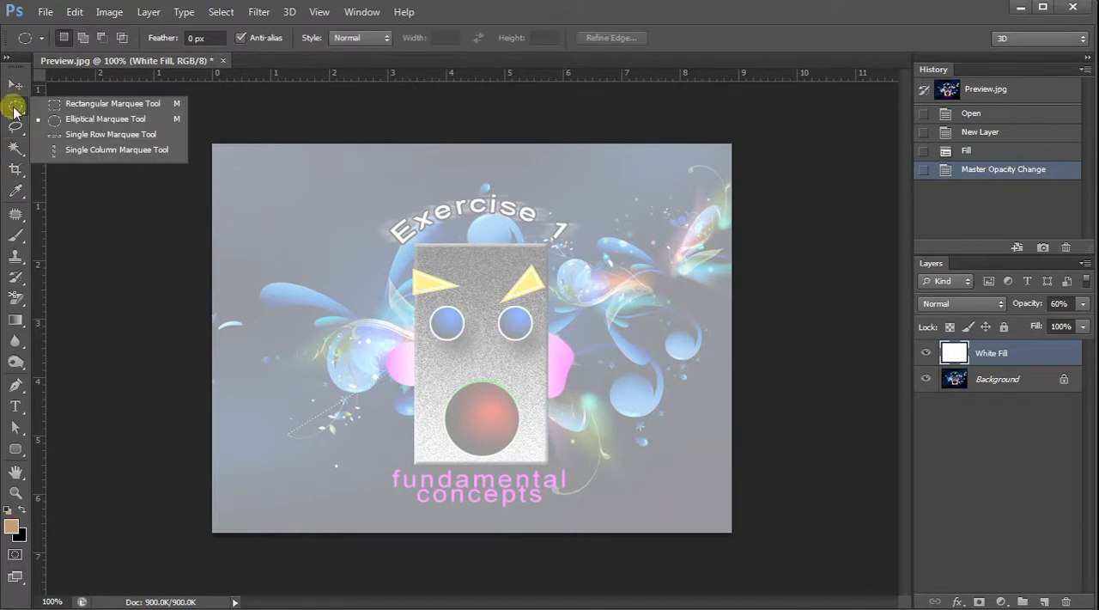
{"action": "left_click", "coordinate": [77, 105]}
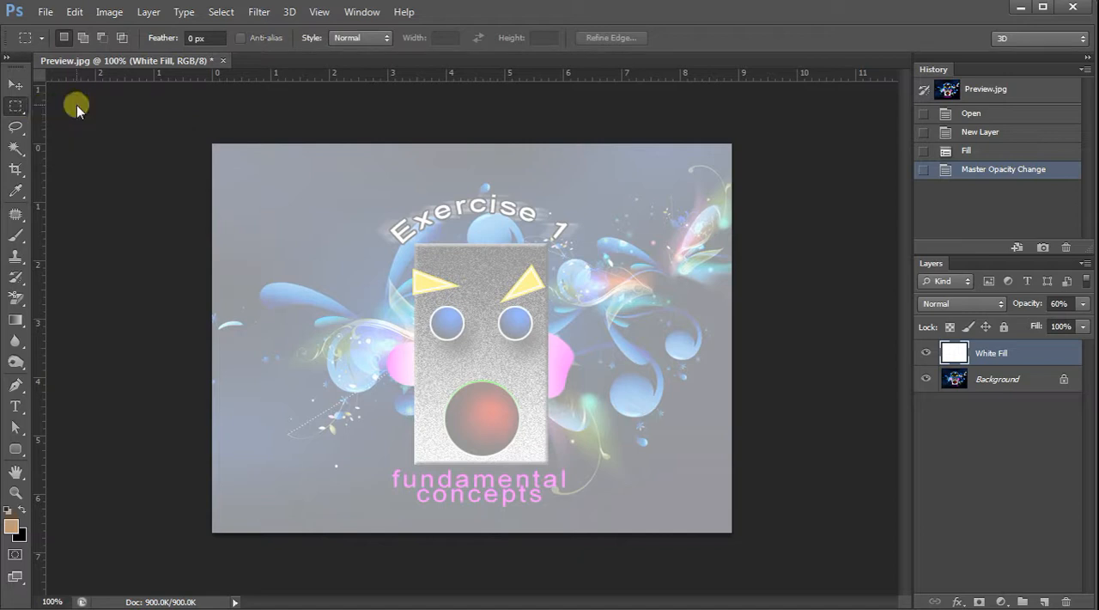
{"action": "left_click", "coordinate": [17, 110]}
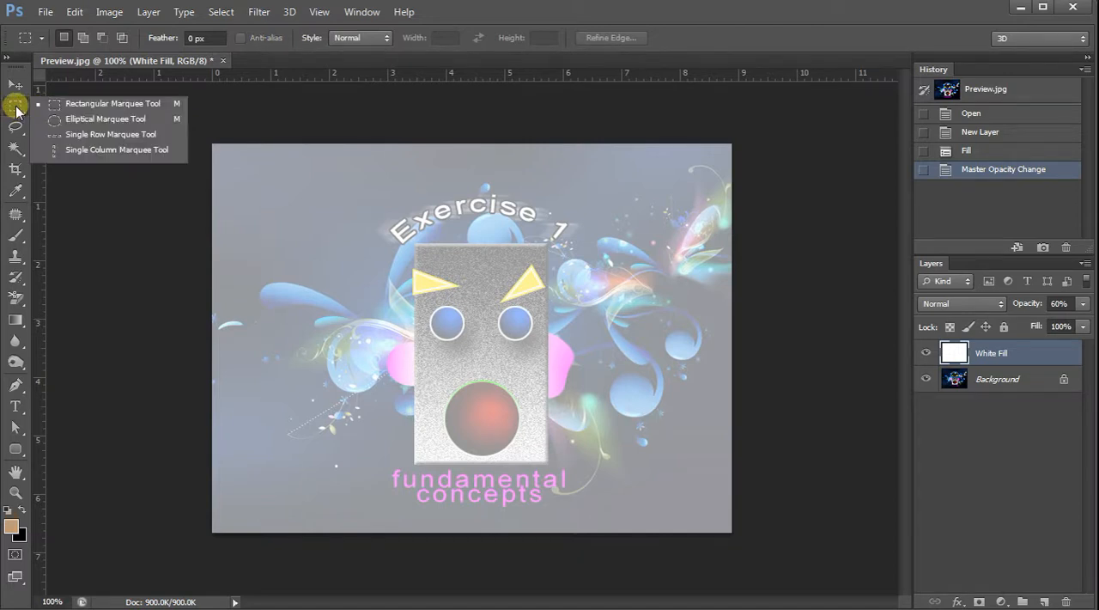
{"action": "left_click", "coordinate": [94, 120]}
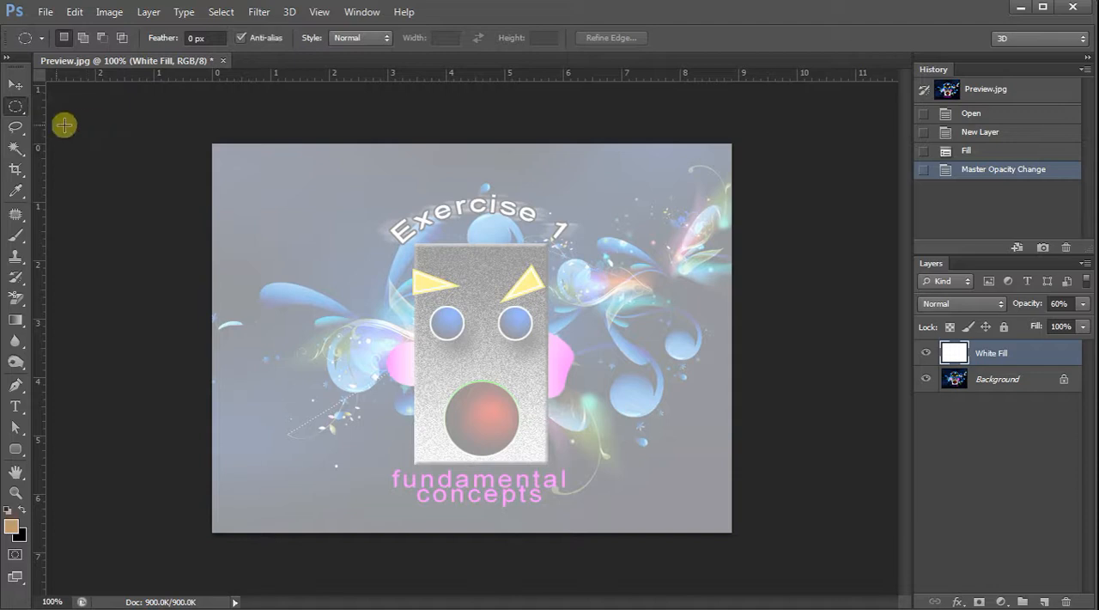
{"action": "left_click", "coordinate": [13, 110]}
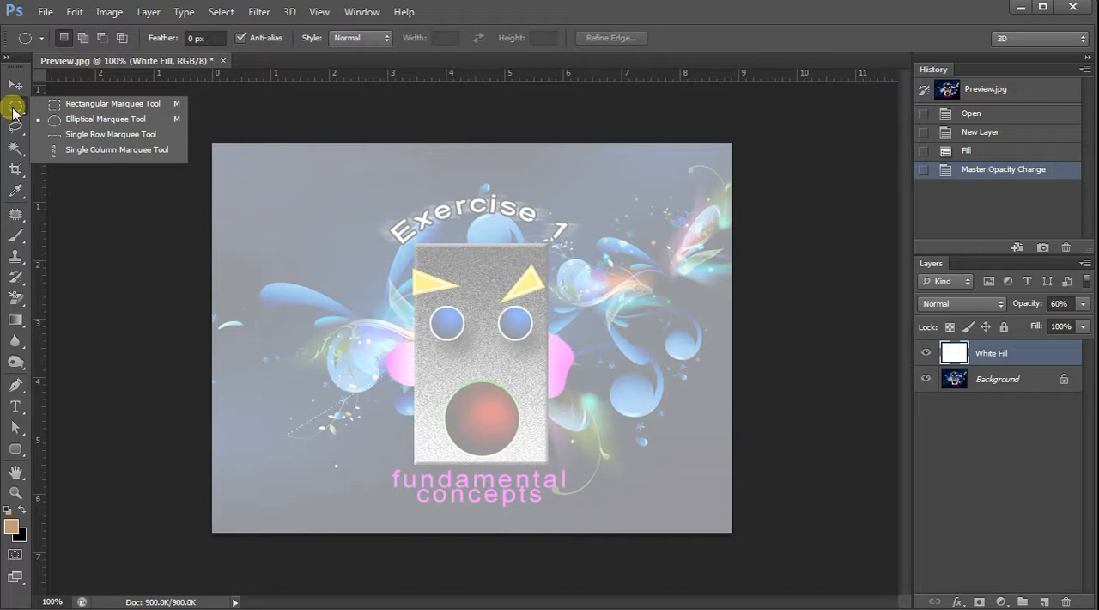
{"action": "left_click", "coordinate": [101, 121]}
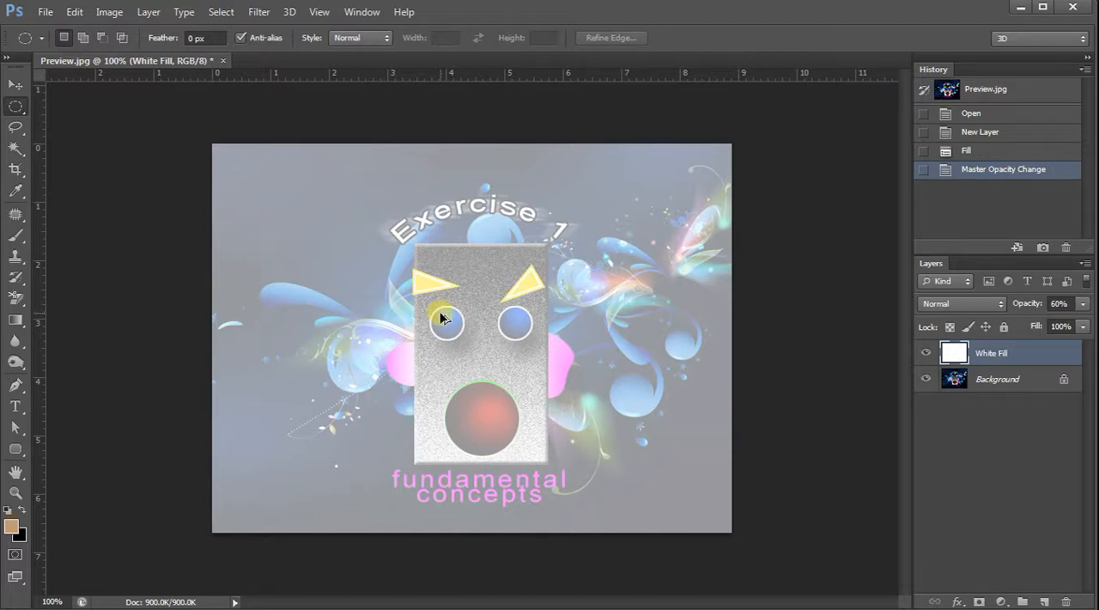
Examine the blue eye on the left side of the face at several magnifications, returning to a view of the whole image.
{"action": "scroll", "coordinate": [440, 313], "scroll_direction": "down", "scroll_amount": 5}
{"action": "scroll", "coordinate": [440, 313], "scroll_direction": "up", "scroll_amount": 4}
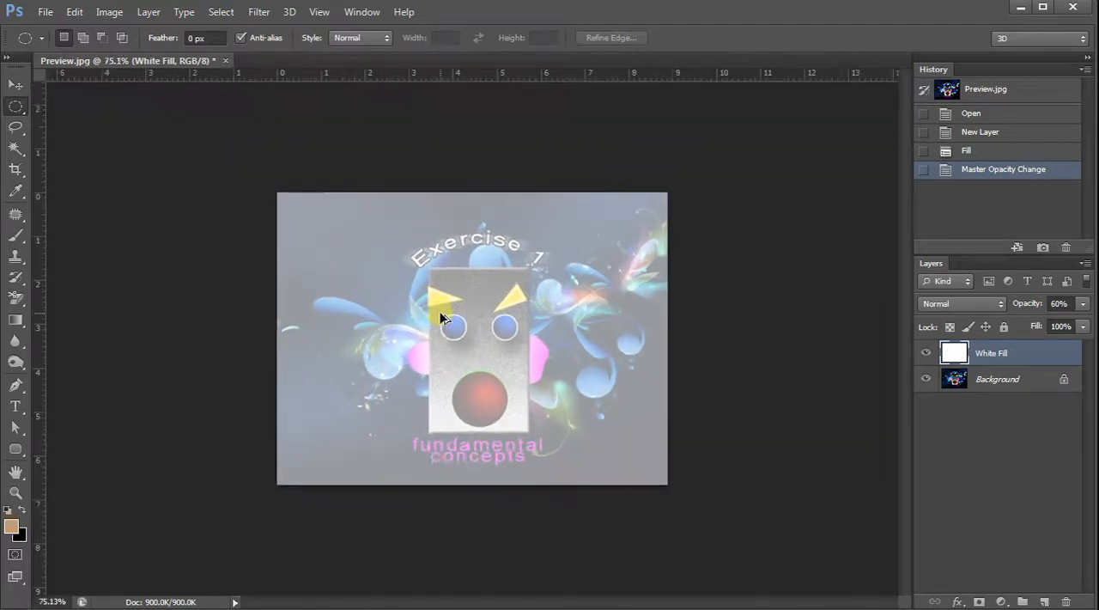
{"action": "scroll", "coordinate": [439, 317], "scroll_direction": "down", "scroll_amount": 6}
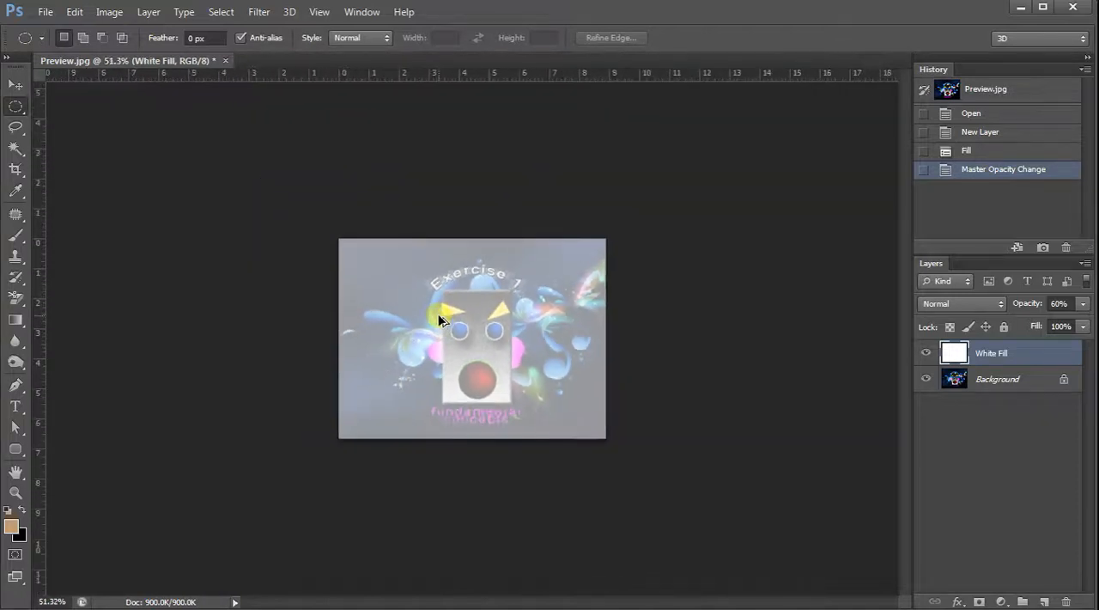
{"action": "scroll", "coordinate": [438, 316], "scroll_direction": "up", "scroll_amount": 4}
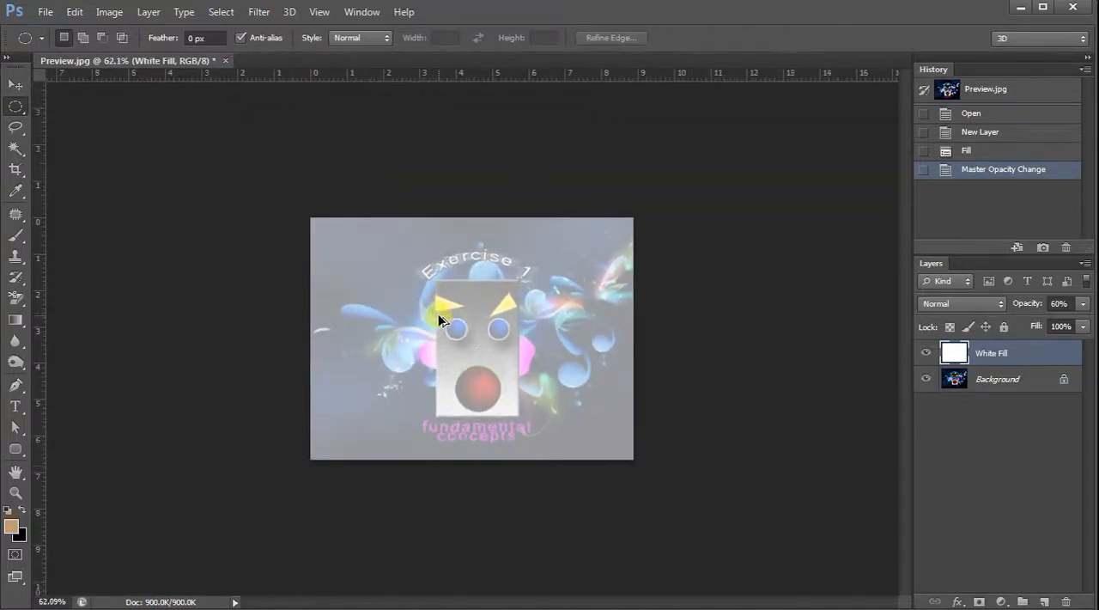
{"action": "scroll", "coordinate": [436, 316], "scroll_direction": "up", "scroll_amount": 8}
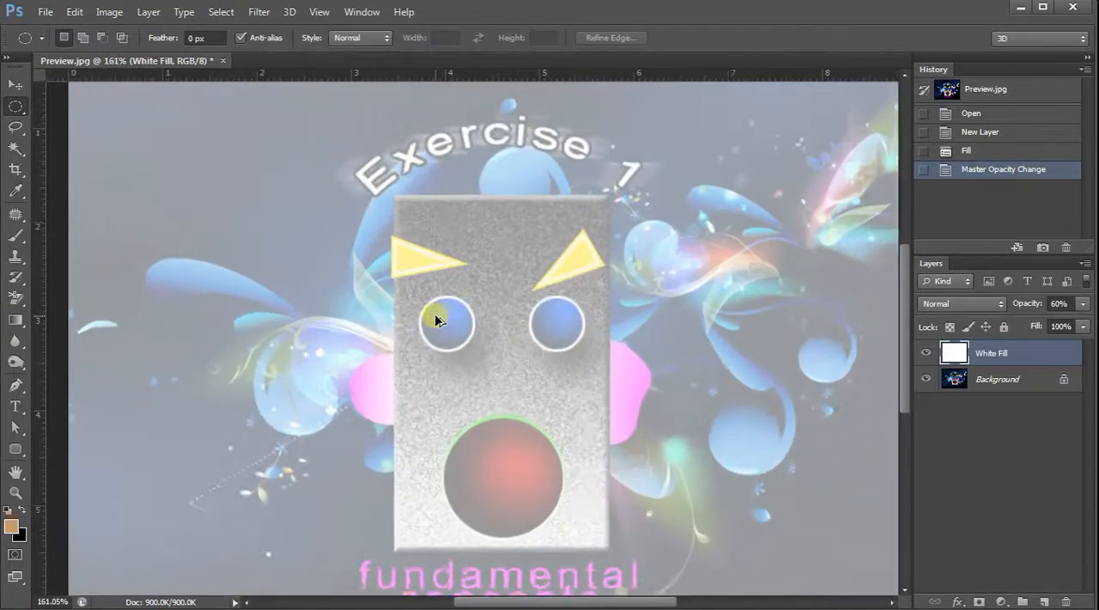
{"action": "scroll", "coordinate": [436, 318], "scroll_direction": "up", "scroll_amount": 3}
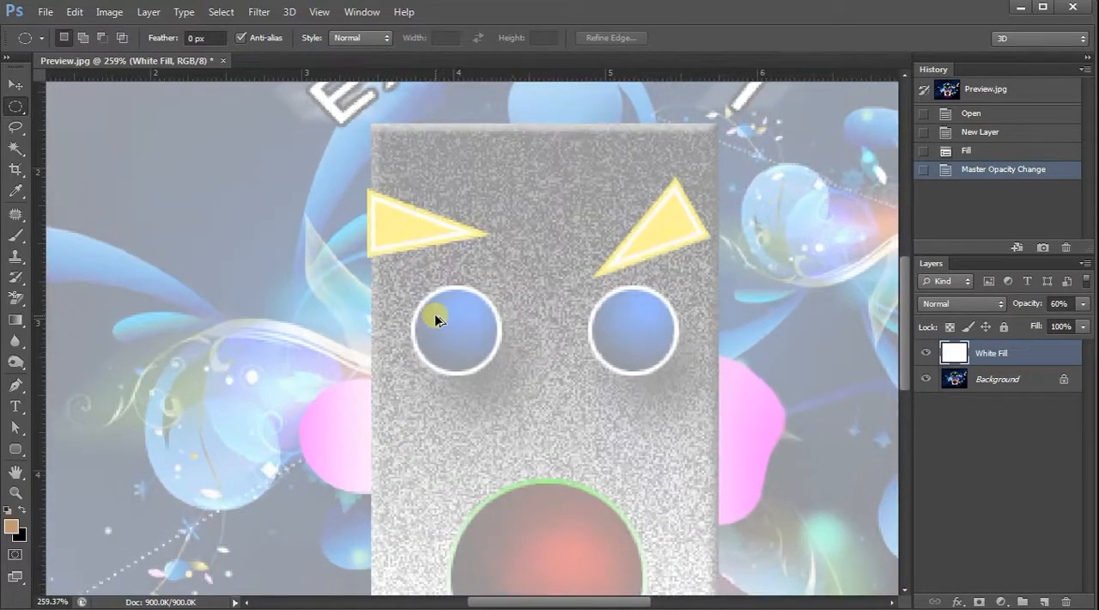
{"action": "scroll", "coordinate": [450, 333], "scroll_direction": "up", "scroll_amount": 1}
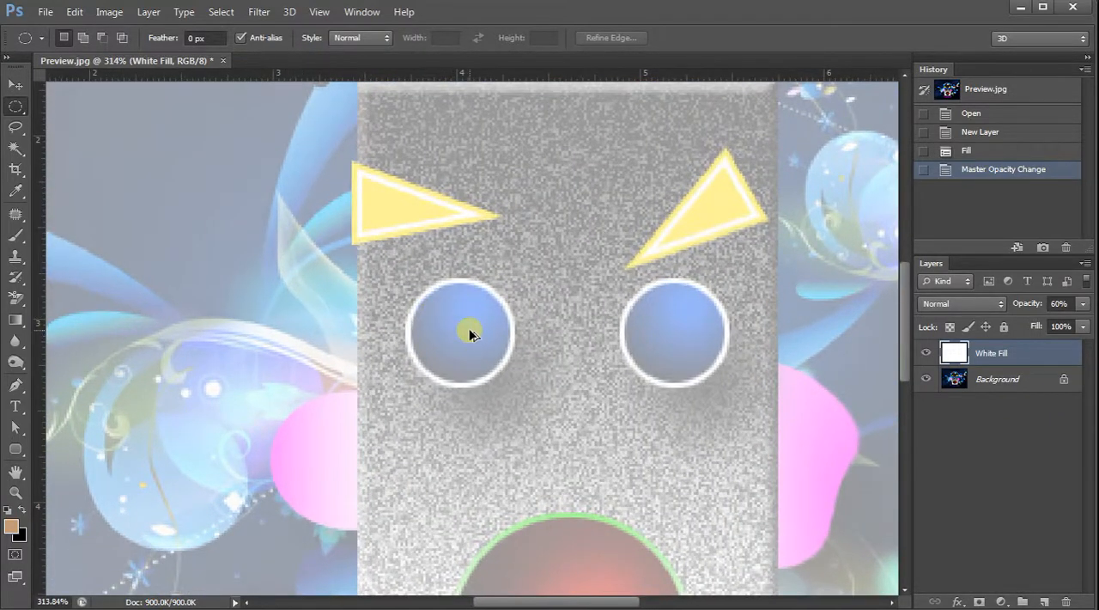
{"action": "scroll", "coordinate": [469, 331], "scroll_direction": "down", "scroll_amount": 1}
{"action": "scroll", "coordinate": [469, 328], "scroll_direction": "up", "scroll_amount": 3}
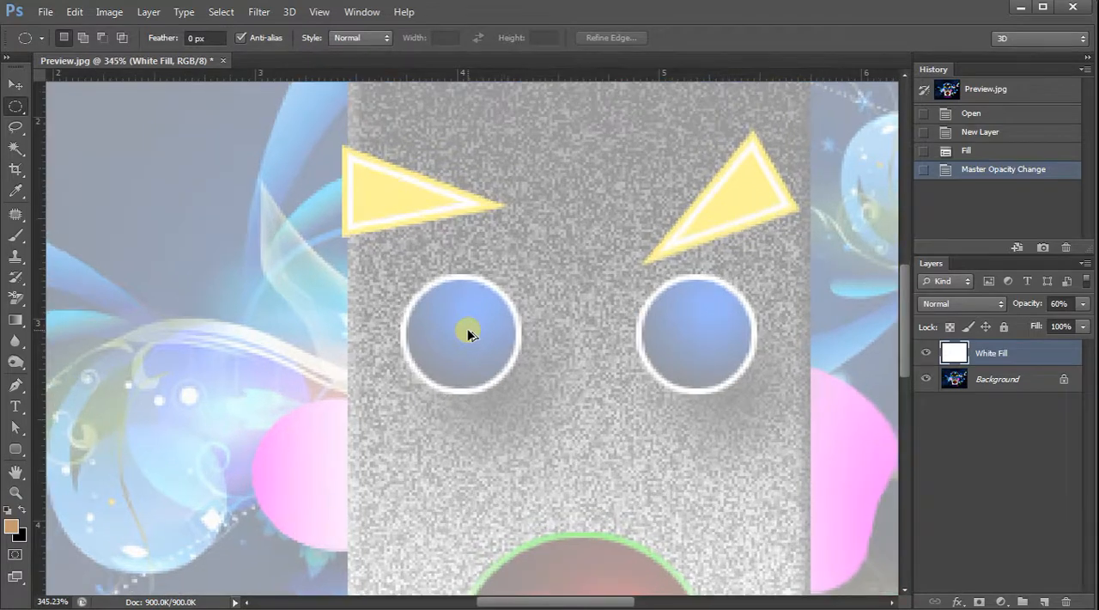
{"action": "scroll", "coordinate": [465, 328], "scroll_direction": "up", "scroll_amount": 2}
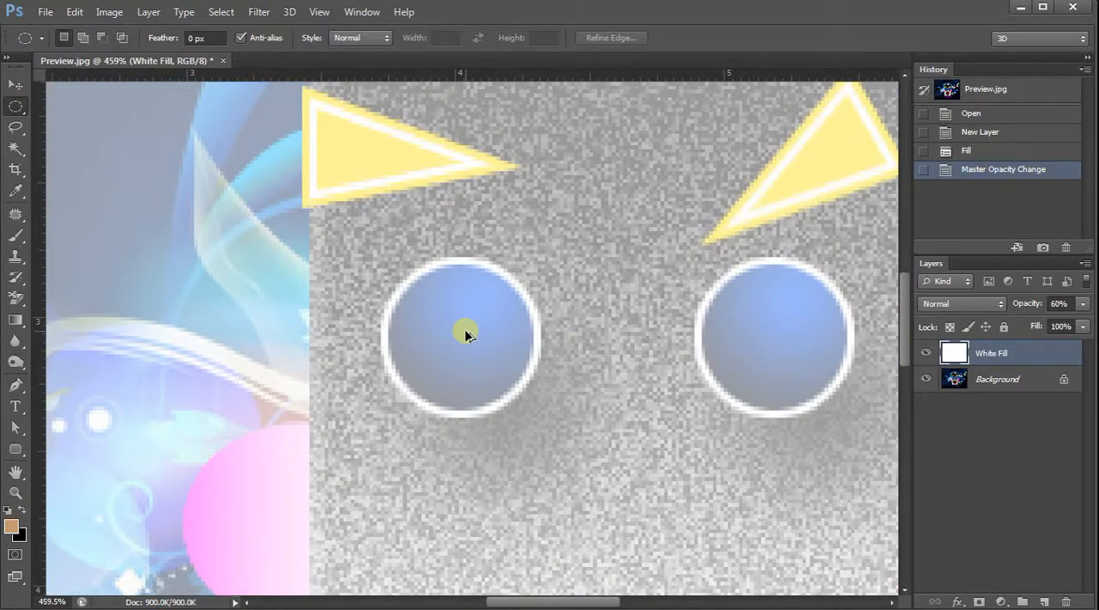
{"action": "scroll", "coordinate": [464, 329], "scroll_direction": "down", "scroll_amount": 12}
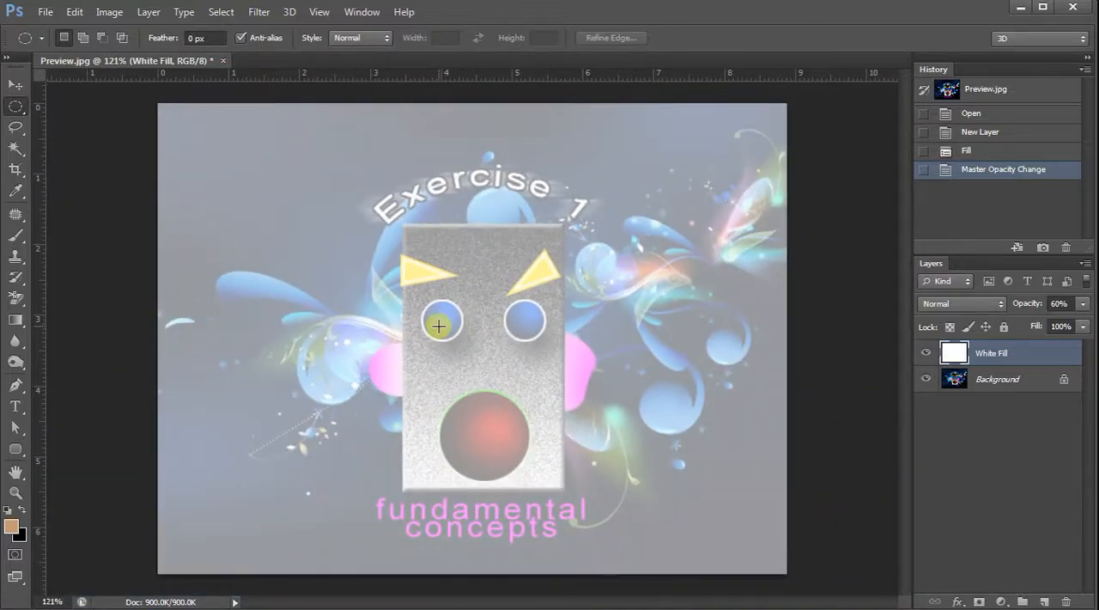
Cycle the White Fill layer's blend mode through Dissolve to Darken.
{"action": "key", "text": "shift+plus"}
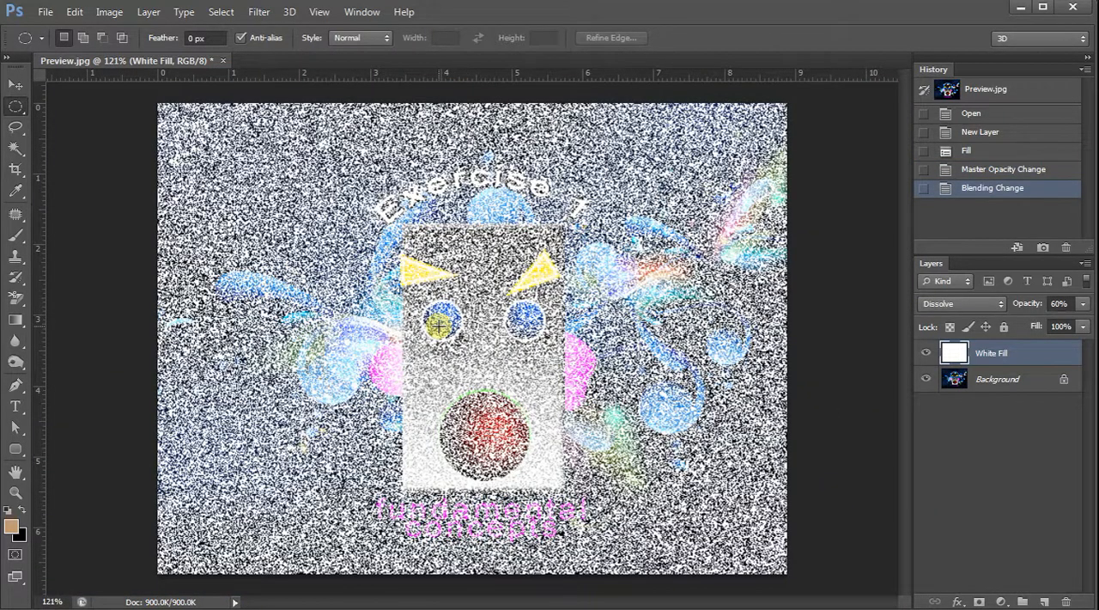
{"action": "key", "text": "shift+plus"}
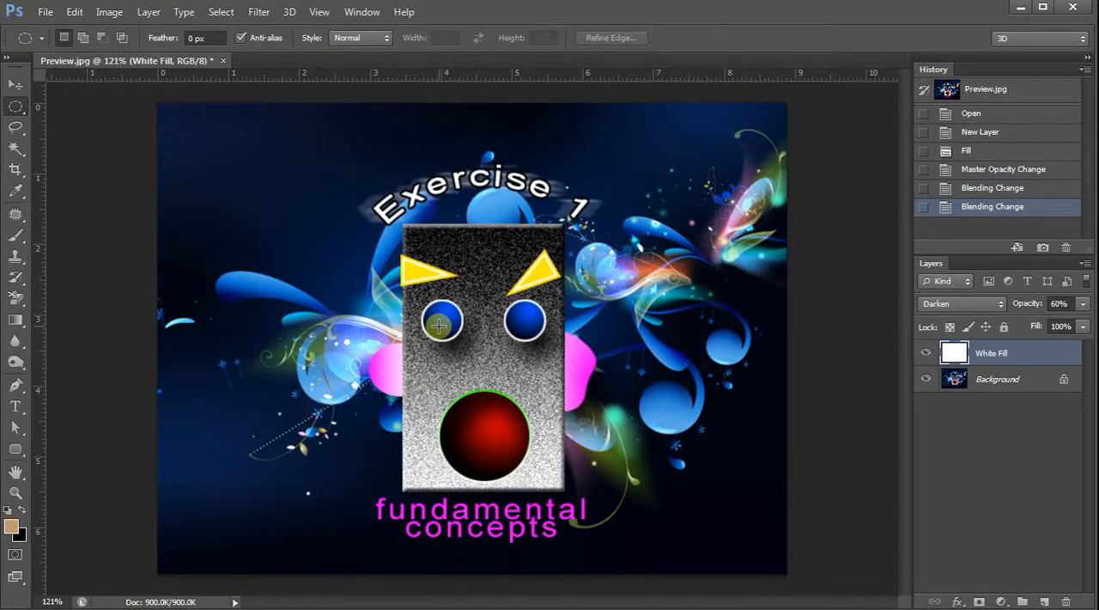
Examine the face at preset magnifications between 100% and 400%, ending at 200%.
{"action": "key", "text": "ctrl+plus"}
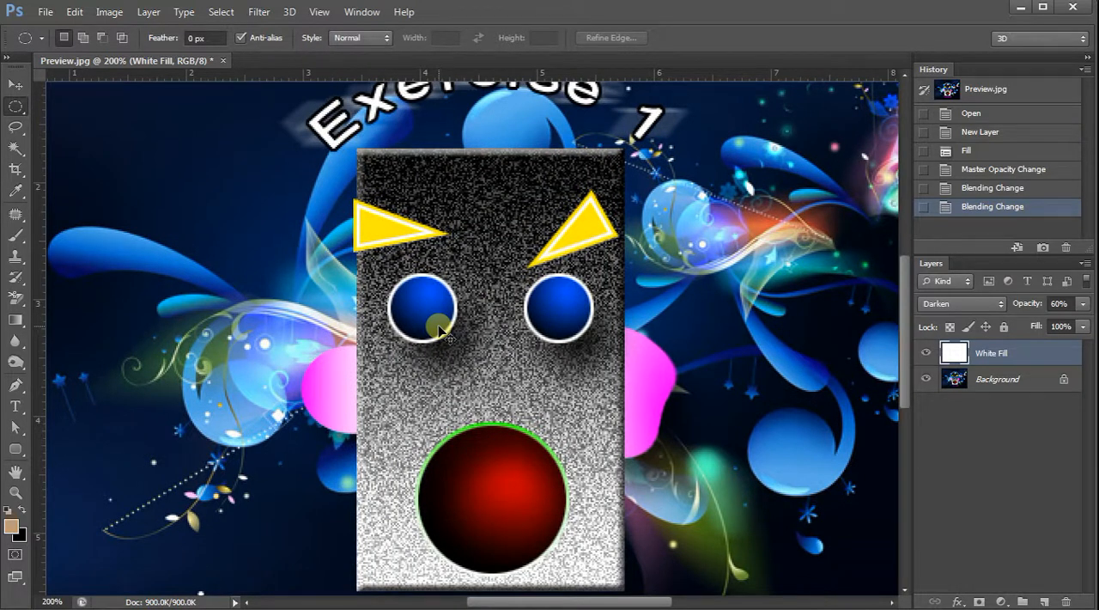
{"action": "key", "text": "ctrl+plus"}
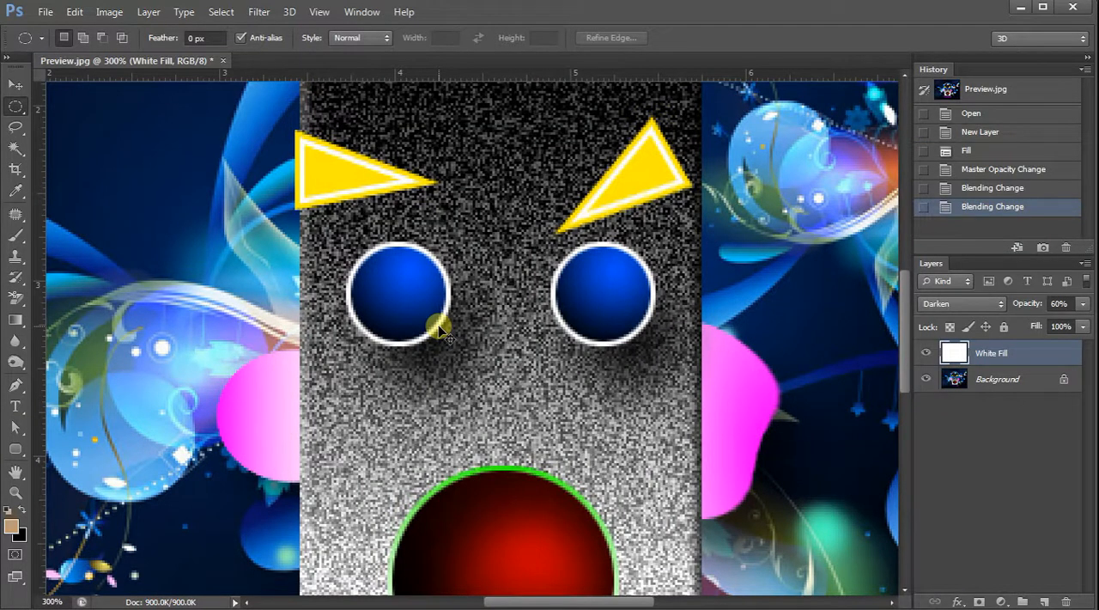
{"action": "key", "text": "ctrl+plus"}
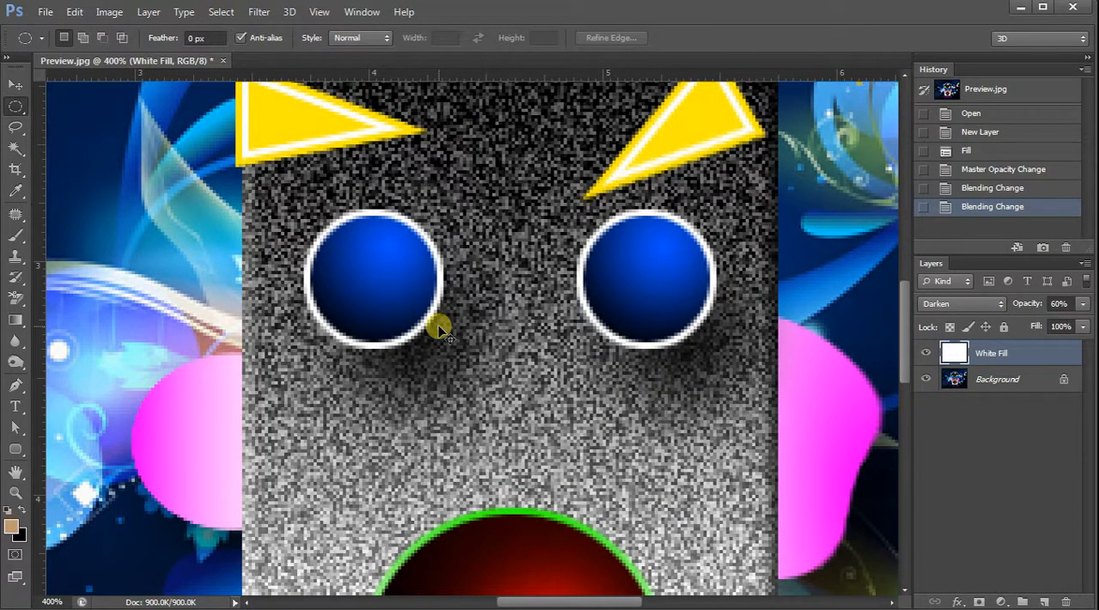
{"action": "key", "text": "ctrl+minus"}
{"action": "key", "text": "ctrl+minus"}
{"action": "key", "text": "ctrl+minus"}
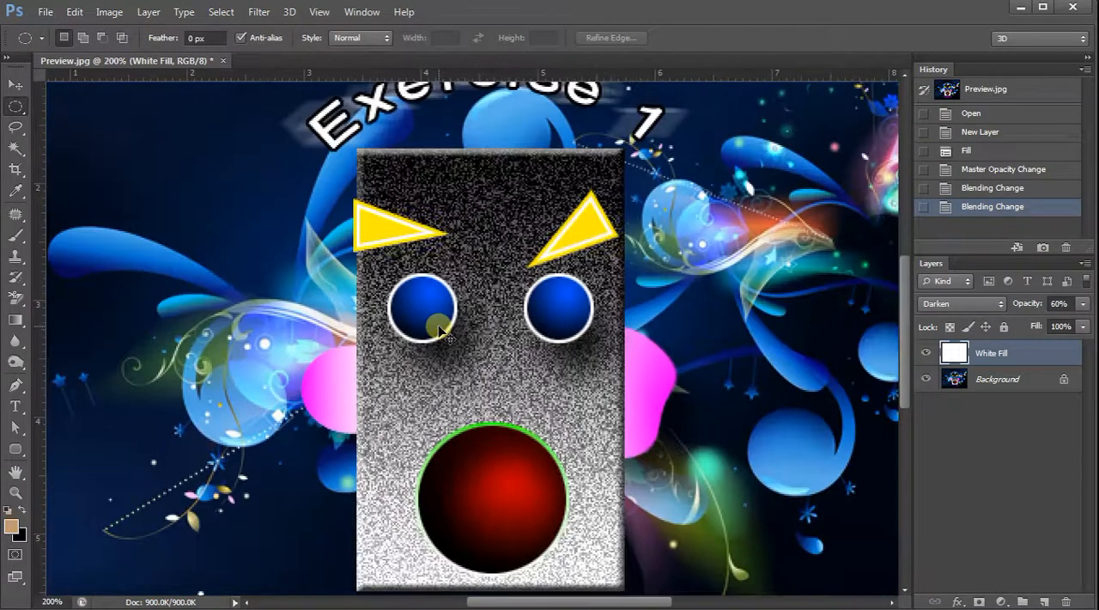
{"action": "key", "text": "ctrl+plus"}
{"action": "key", "text": "ctrl+plus"}
{"action": "key", "text": "ctrl+minus"}
{"action": "key", "text": "ctrl+minus"}
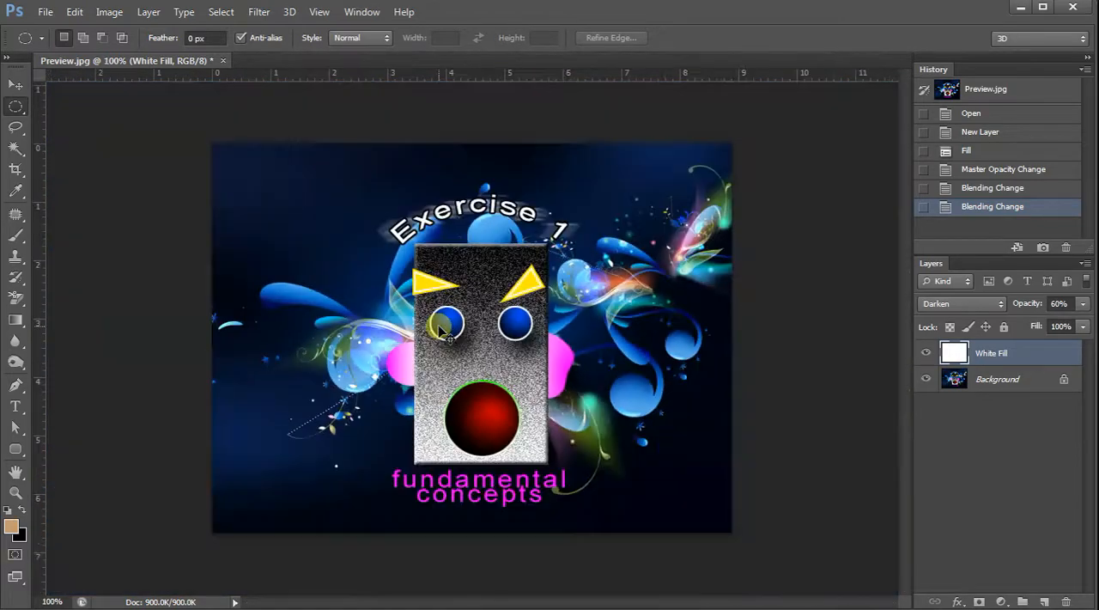
{"action": "key", "text": "ctrl+plus"}
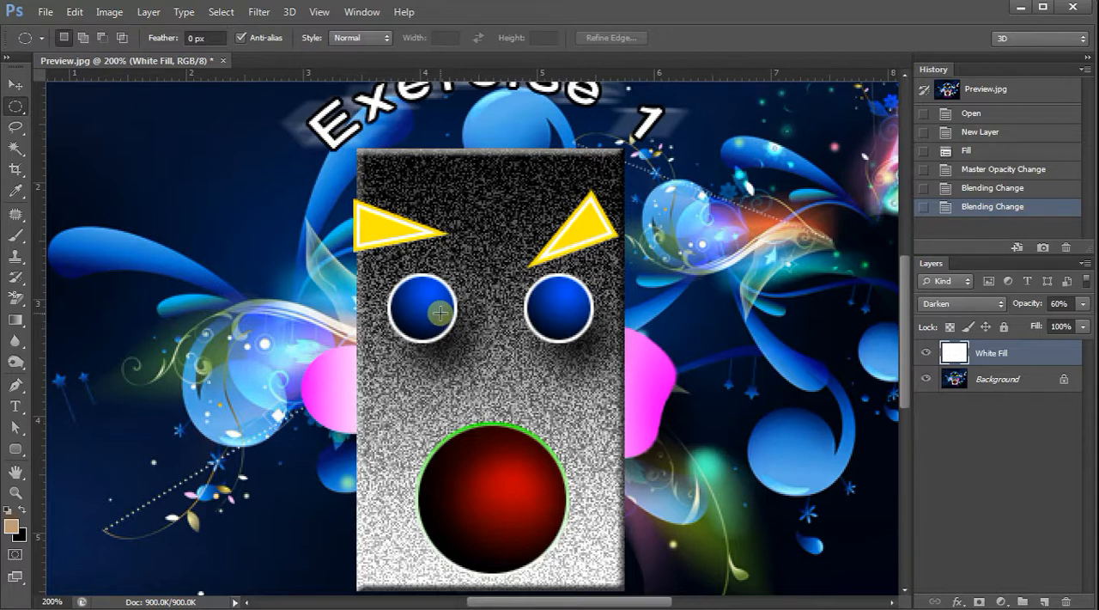
Inspect the left blue eye closely, finishing at about 390% magnification with both eyes in view.
{"action": "scroll", "coordinate": [439, 313], "scroll_direction": "down", "scroll_amount": 3}
{"action": "scroll", "coordinate": [438, 314], "scroll_direction": "up", "scroll_amount": 4}
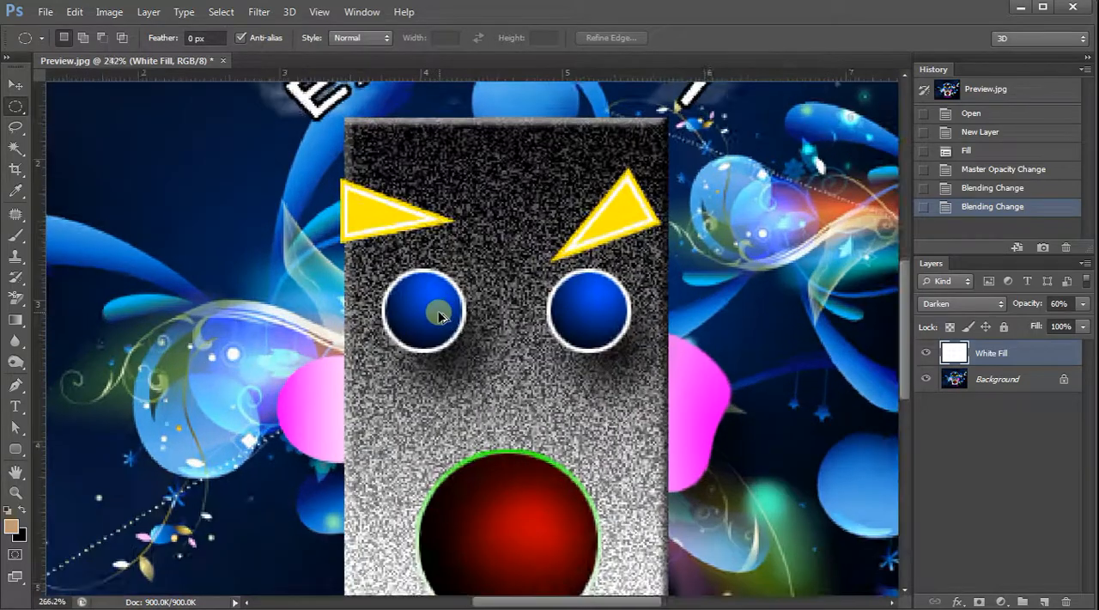
{"action": "scroll", "coordinate": [439, 316], "scroll_direction": "down", "scroll_amount": 2}
{"action": "scroll", "coordinate": [439, 316], "scroll_direction": "up", "scroll_amount": 5}
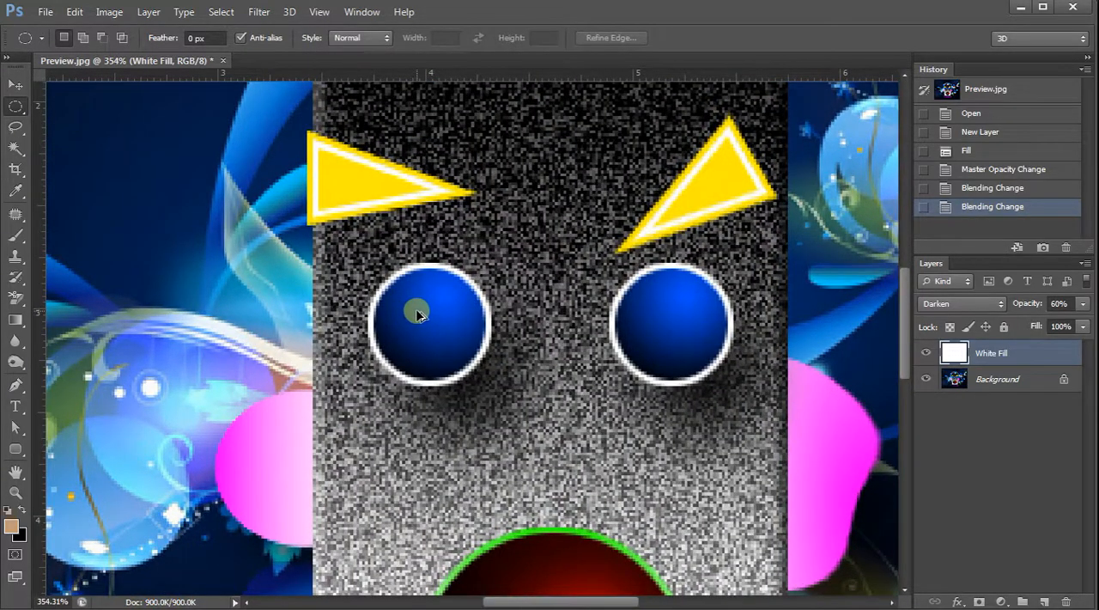
{"action": "scroll", "coordinate": [394, 301], "scroll_direction": "down", "scroll_amount": 2}
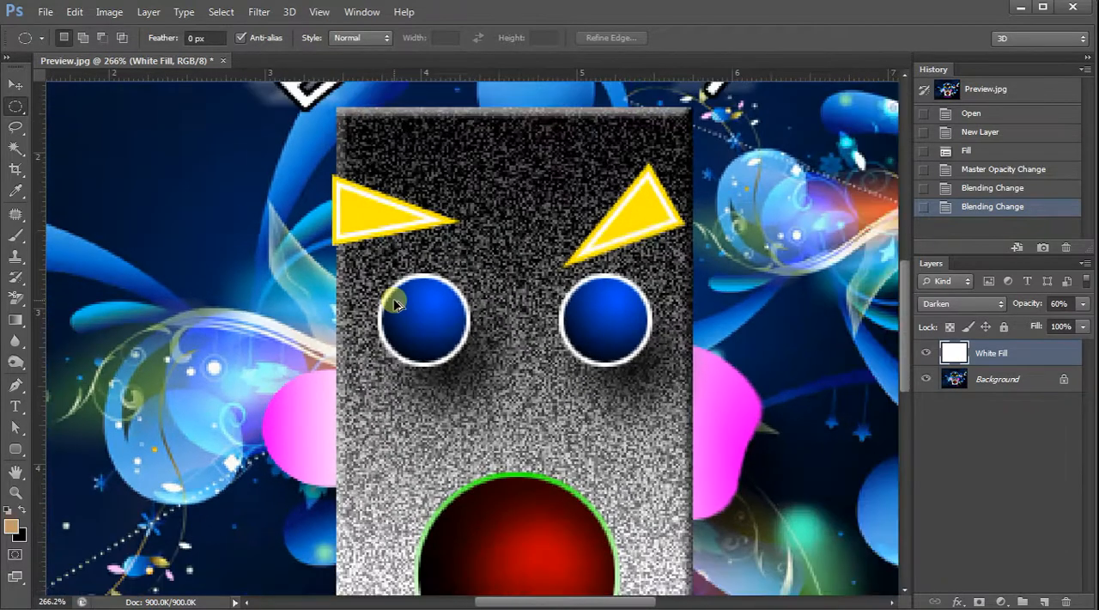
{"action": "scroll", "coordinate": [395, 302], "scroll_direction": "up", "scroll_amount": 2}
{"action": "scroll", "coordinate": [395, 303], "scroll_direction": "up", "scroll_amount": 1}
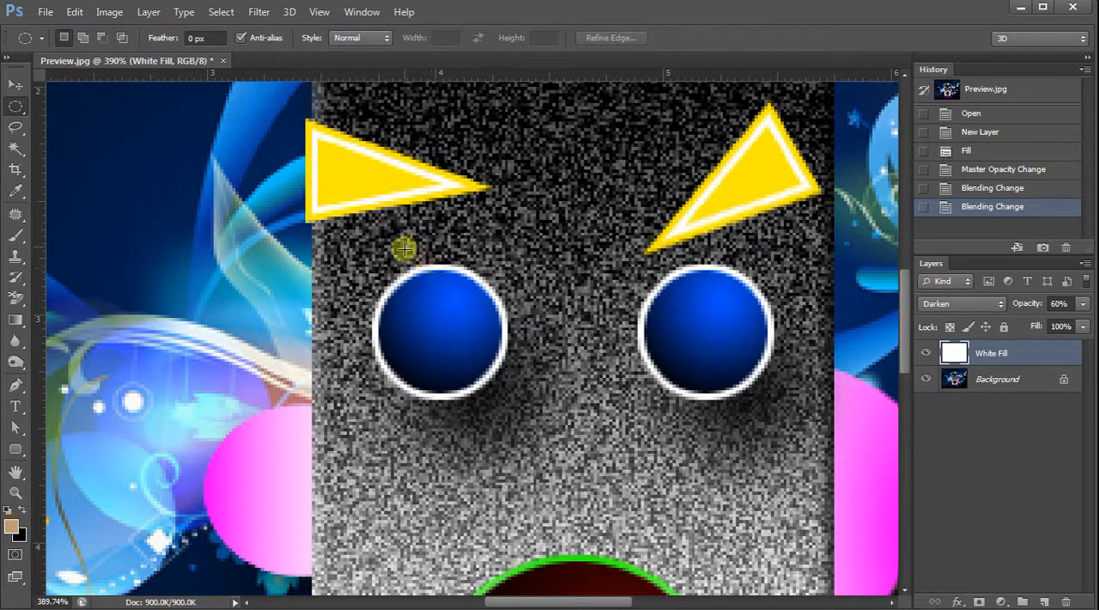
{"action": "left_click", "coordinate": [149, 12]}
{"action": "mouse_move", "coordinate": [155, 28]}
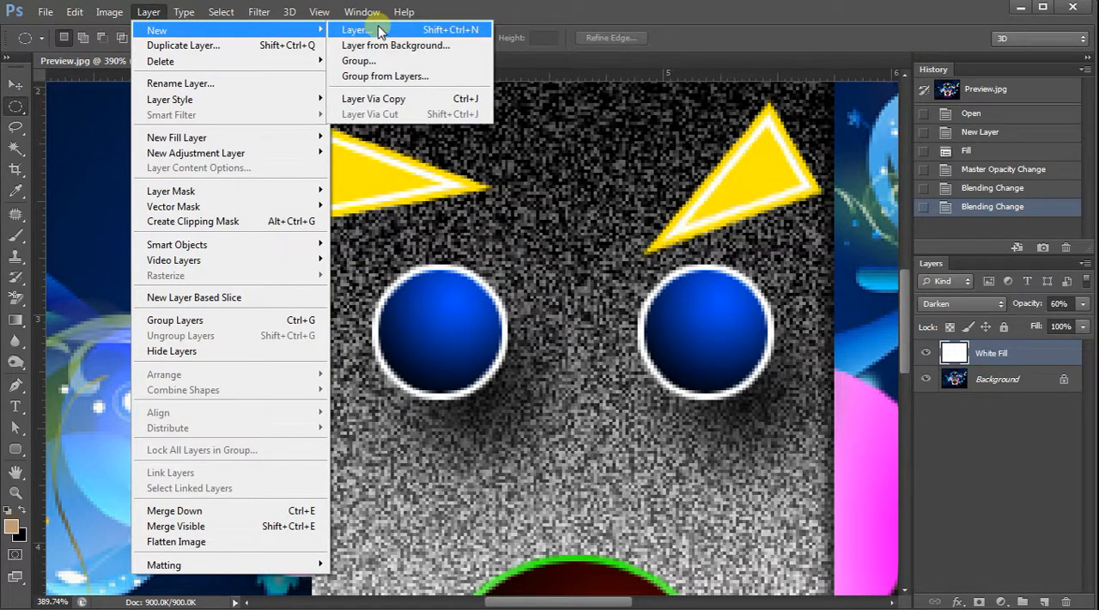
{"action": "left_click", "coordinate": [458, 14]}
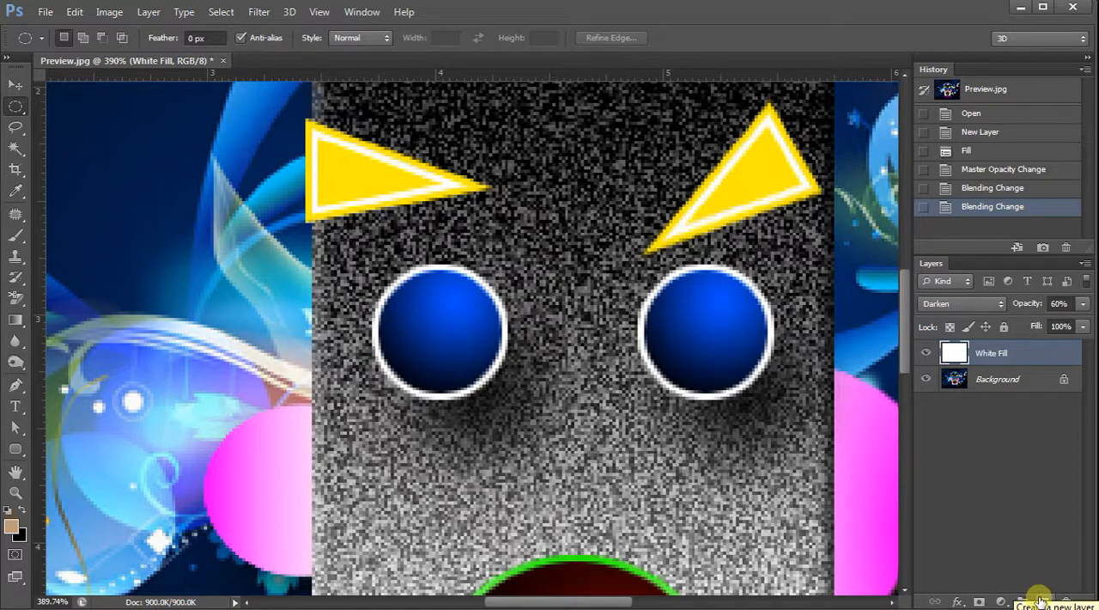
Add a new layer above White Fill, name it Left Circle, and leave it as the selected layer.
{"action": "left_click", "coordinate": [1040, 600]}
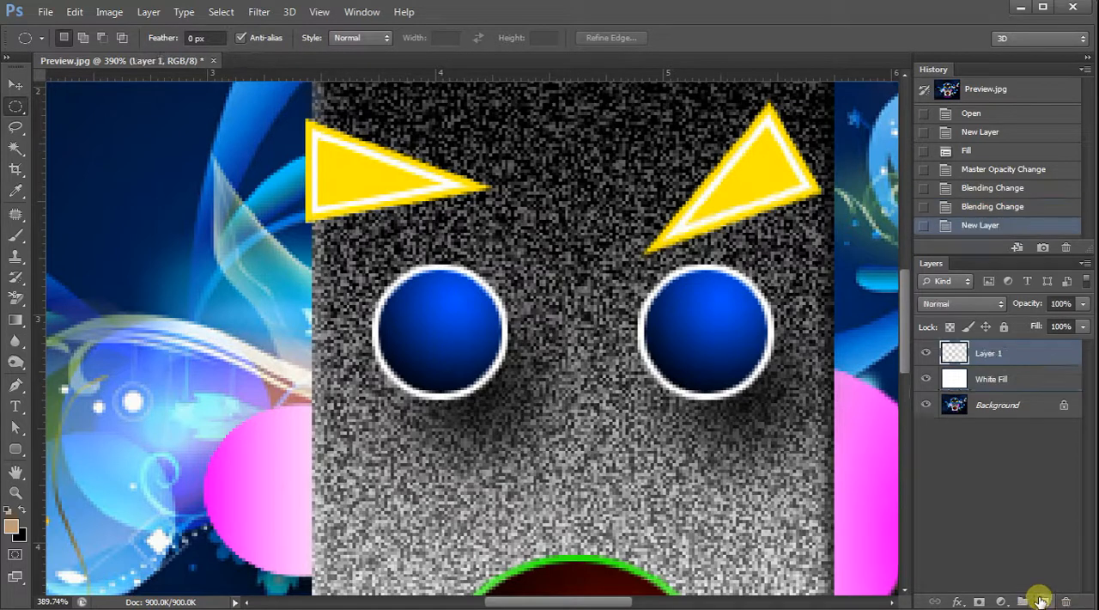
{"action": "double_click", "coordinate": [987, 353]}
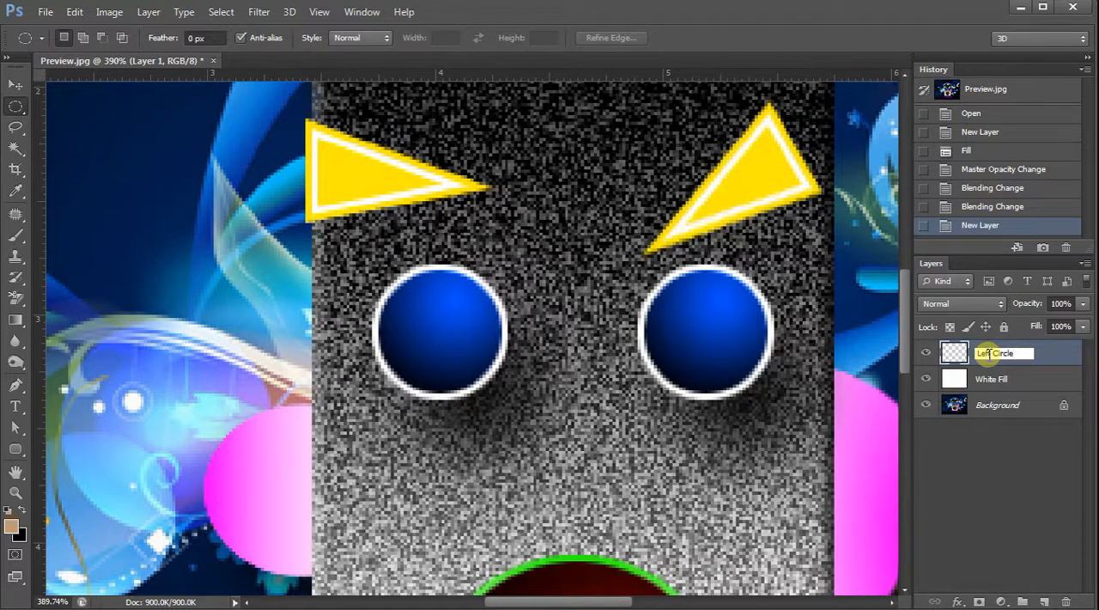
{"action": "left_click", "coordinate": [992, 378]}
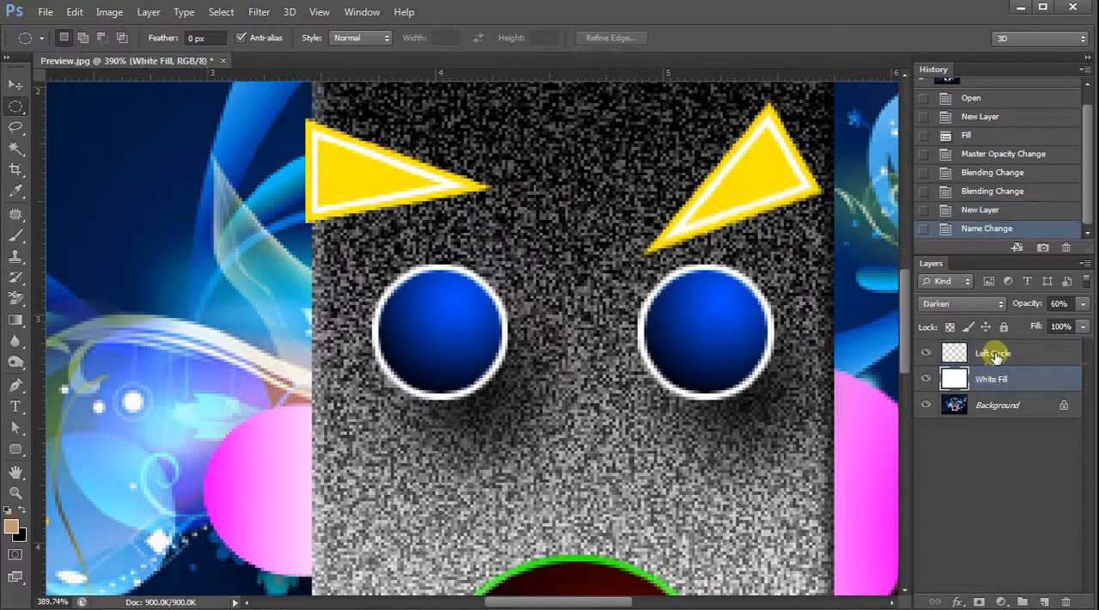
{"action": "left_click", "coordinate": [996, 355]}
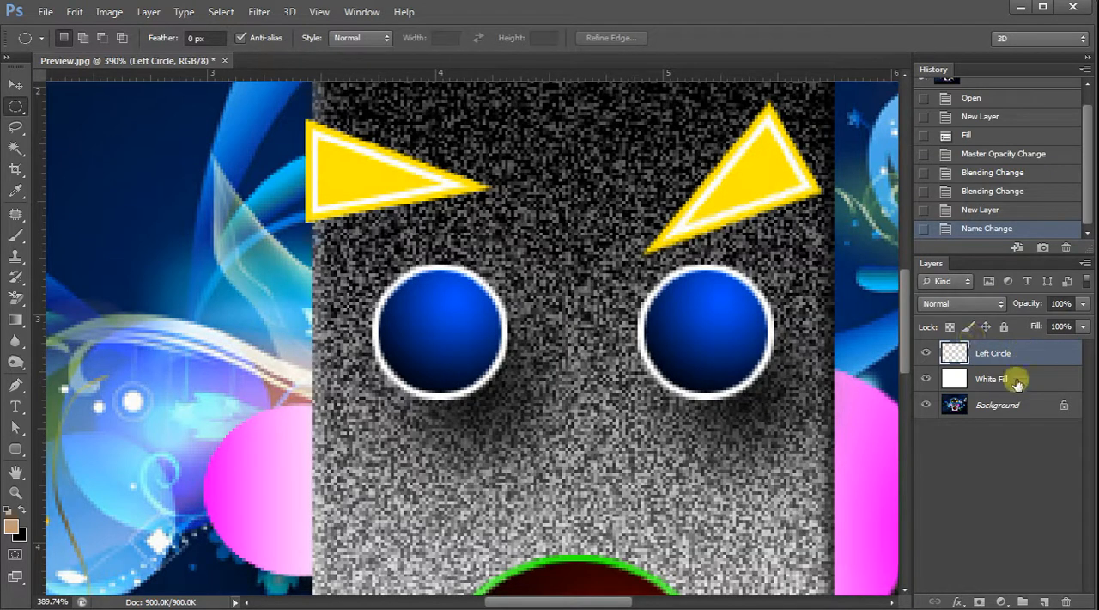
Switch the active layer through White Fill and Background, returning to Left Circle.
{"action": "left_click", "coordinate": [1016, 380]}
{"action": "left_click", "coordinate": [1003, 405]}
{"action": "left_click", "coordinate": [1006, 379]}
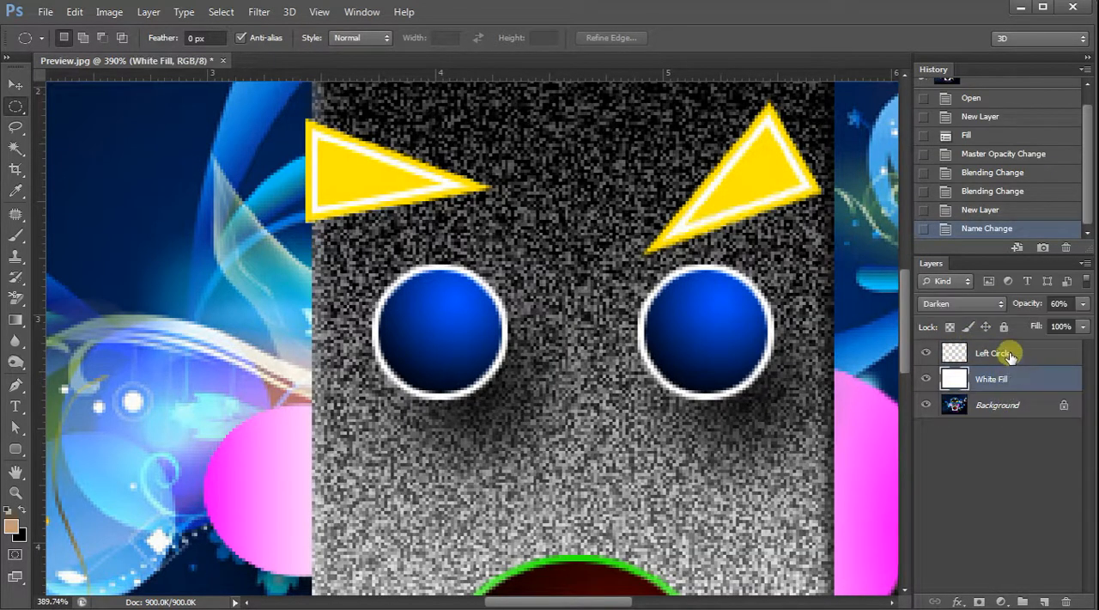
{"action": "left_click", "coordinate": [1007, 352]}
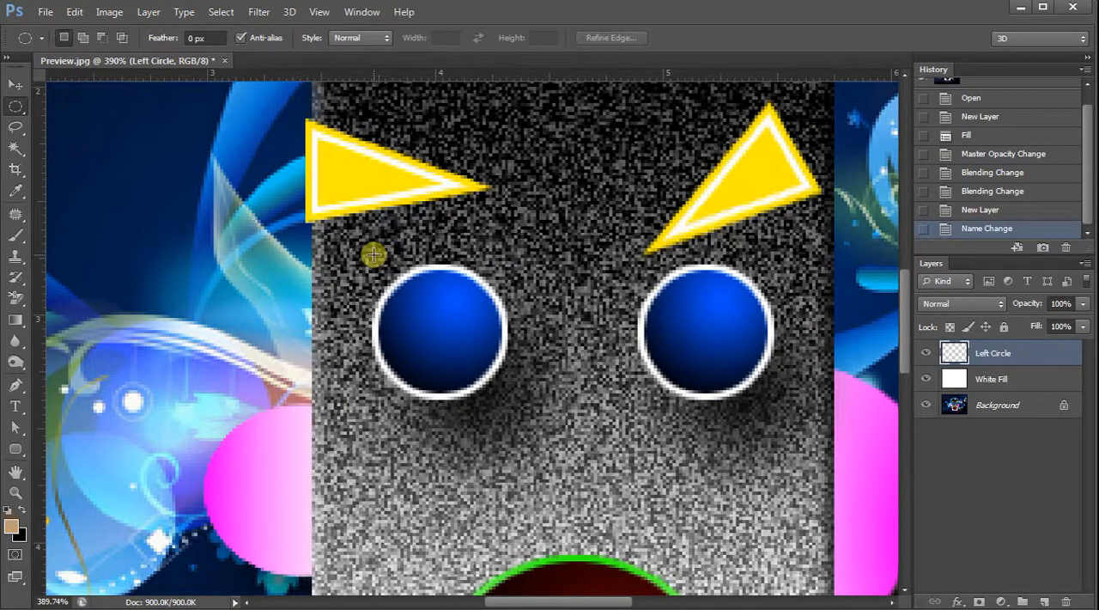
Try elliptical marquee selections over the left eye, deselecting each one.
{"action": "left_click_drag", "start_coordinate": [374, 254], "coordinate": [546, 333]}
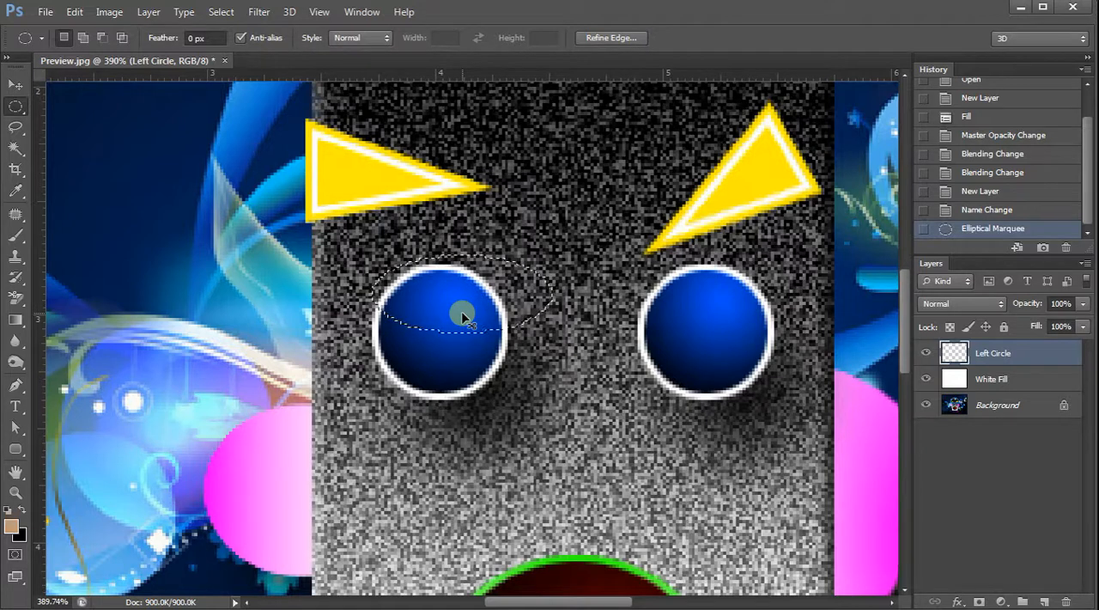
{"action": "key", "text": "ctrl+d"}
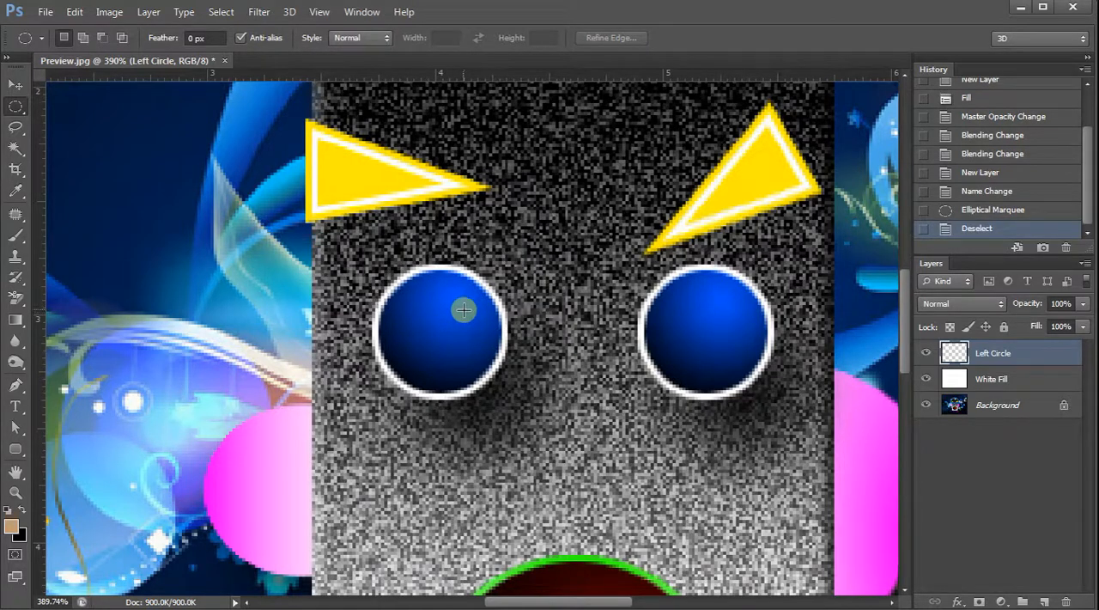
{"action": "left_click_drag", "start_coordinate": [375, 246], "coordinate": [551, 307]}
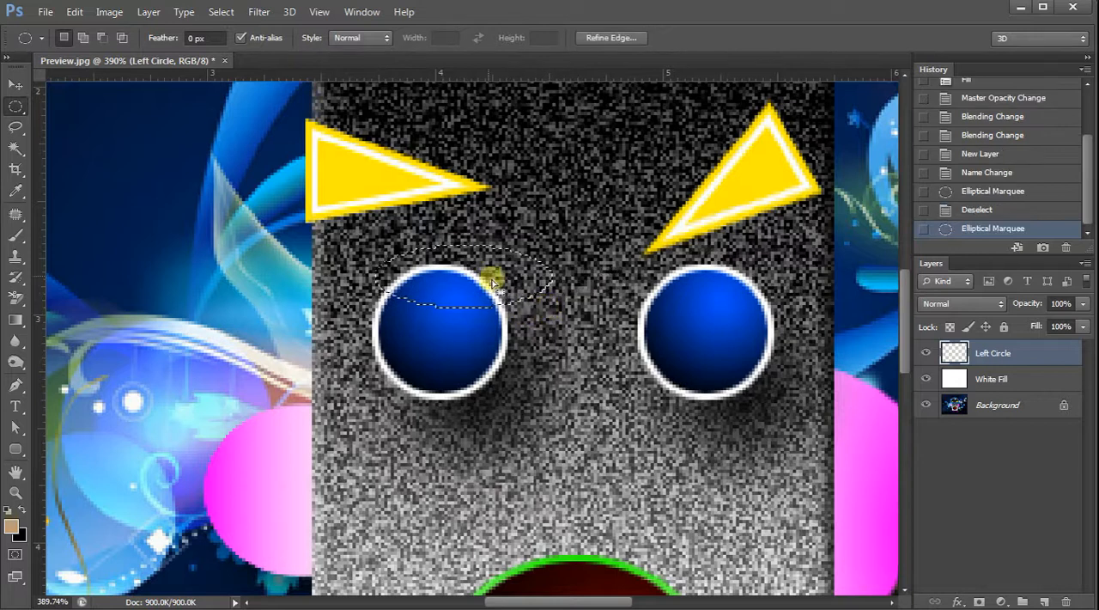
{"action": "left_click", "coordinate": [222, 12]}
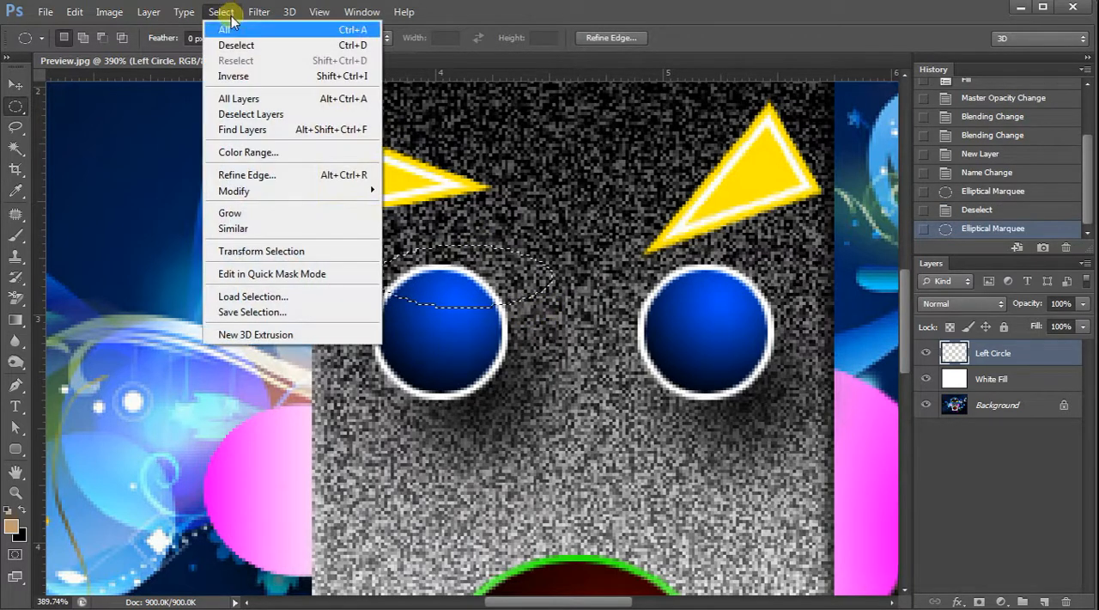
{"action": "left_click", "coordinate": [263, 50]}
{"action": "left_click_drag", "start_coordinate": [388, 265], "coordinate": [493, 369]}
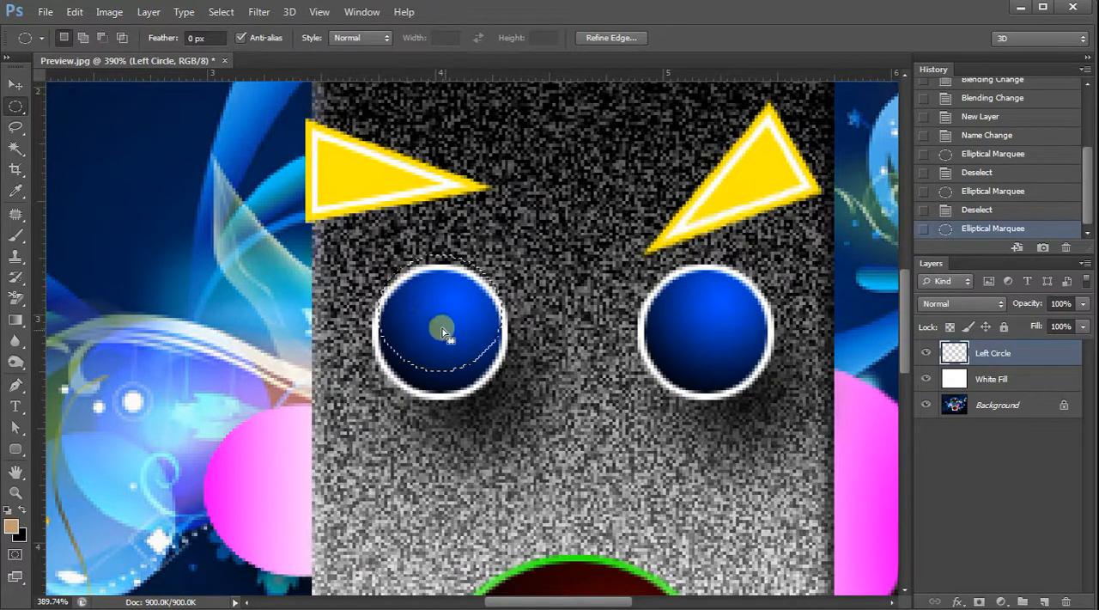
{"action": "left_click", "coordinate": [404, 284]}
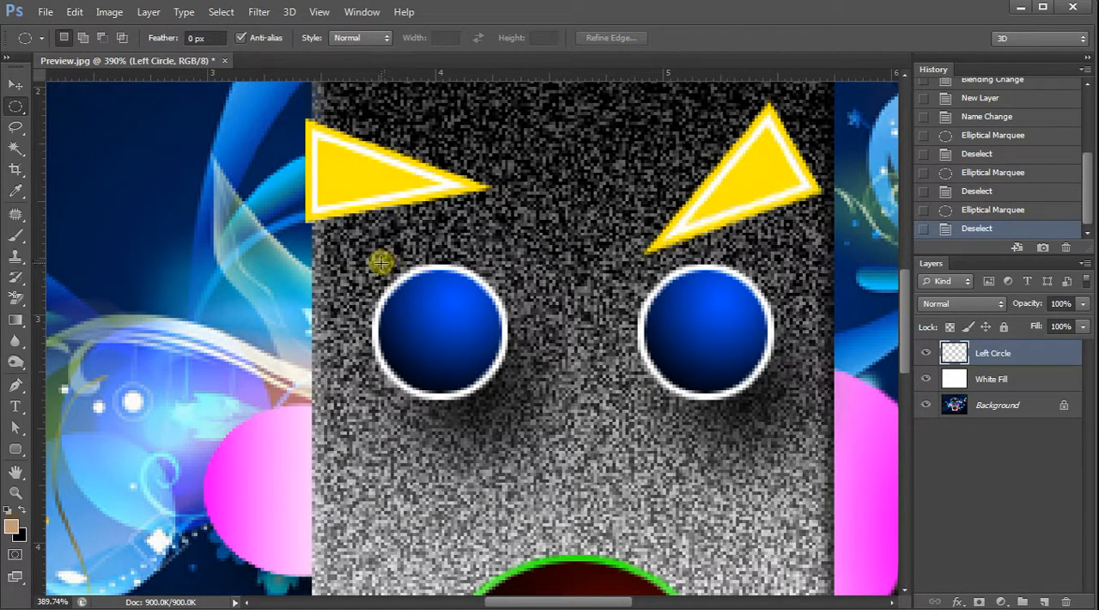
Draw a circular selection about 0.51 in across over the left eye and move it down toward the eye's centre.
{"action": "left_click_drag", "start_coordinate": [380, 262], "coordinate": [494, 383]}
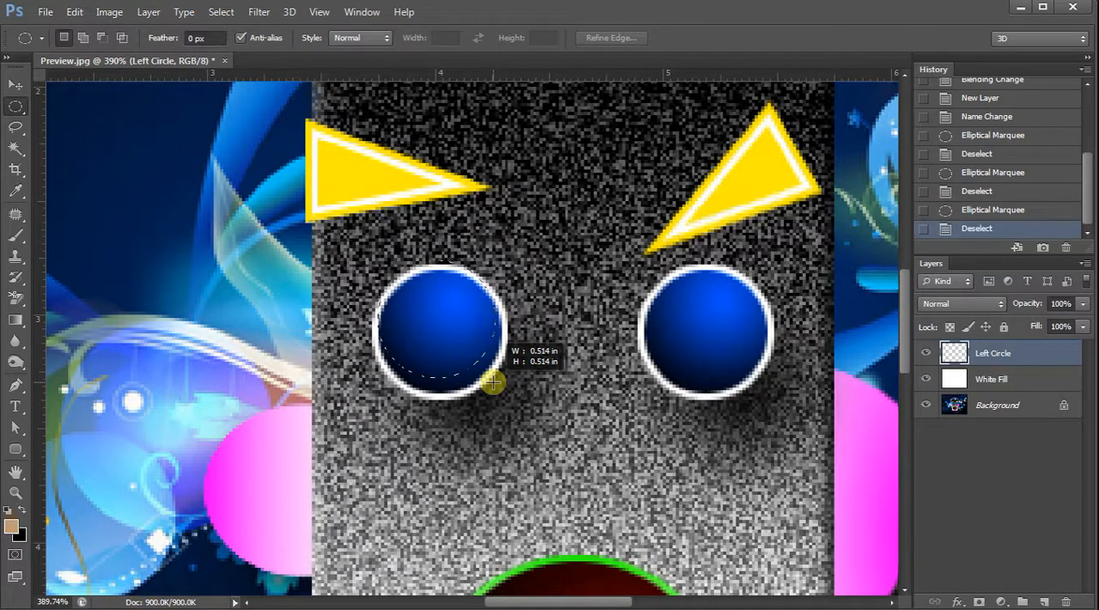
{"action": "left_click_drag", "start_coordinate": [494, 383], "coordinate": [489, 383]}
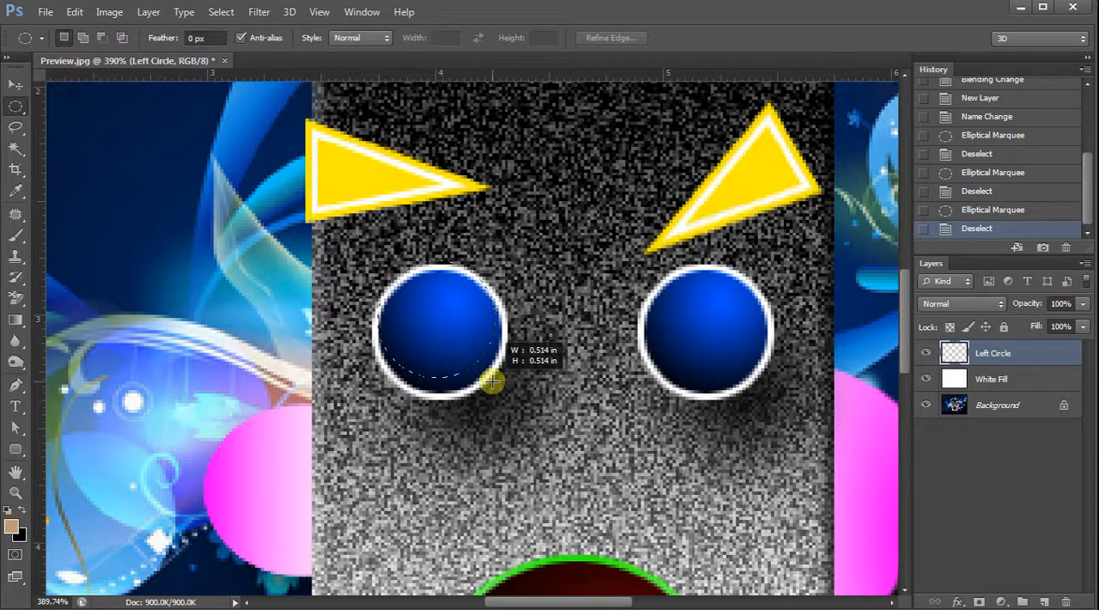
{"action": "left_click_drag", "start_coordinate": [492, 382], "coordinate": [491, 380]}
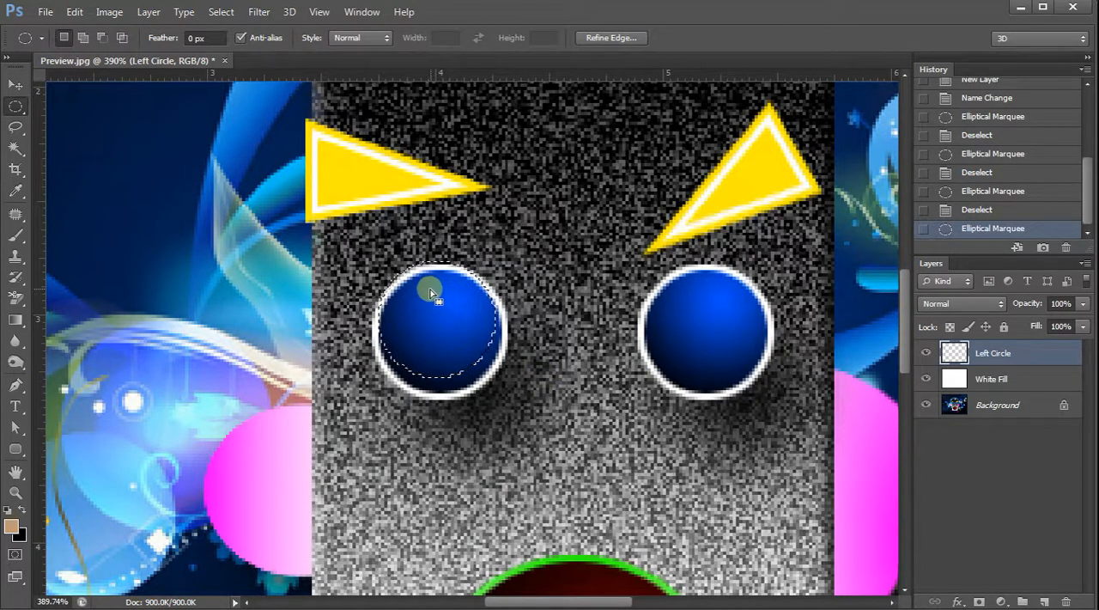
{"action": "left_click_drag", "start_coordinate": [429, 301], "coordinate": [432, 310]}
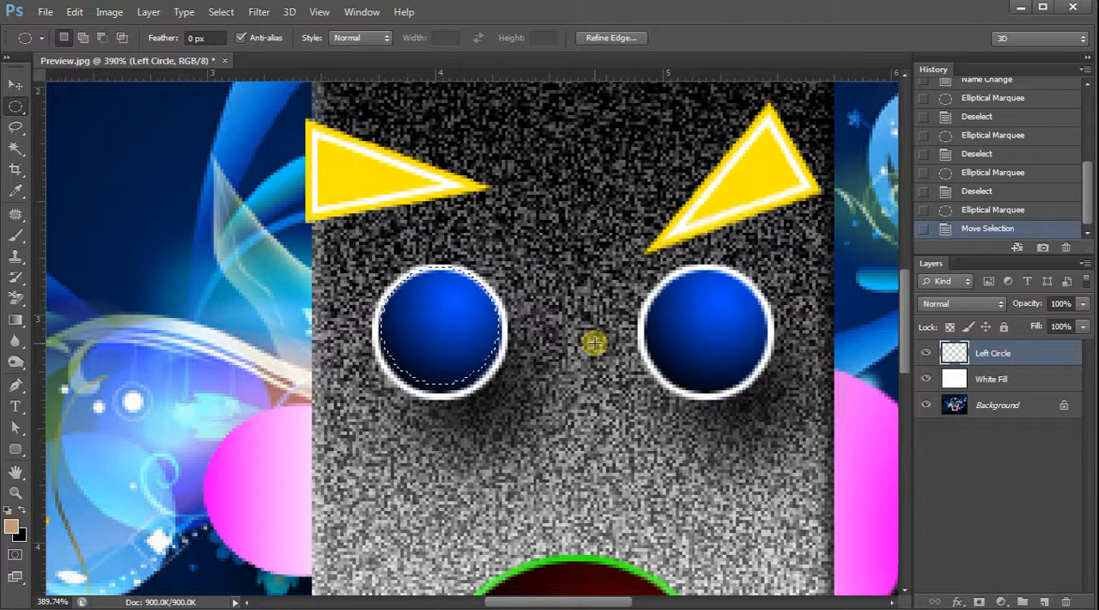
Nudge the circular selection in small increments until it sits centred inside the left eye's white ring.
{"action": "key", "text": "Up"}
{"action": "key", "text": "Up"}
{"action": "key", "text": "Up"}
{"action": "key", "text": "Up"}
{"action": "key", "text": "Down"}
{"action": "key", "text": "Down"}
{"action": "key", "text": "Down"}
{"action": "key", "text": "Down"}
{"action": "key", "text": "Down"}
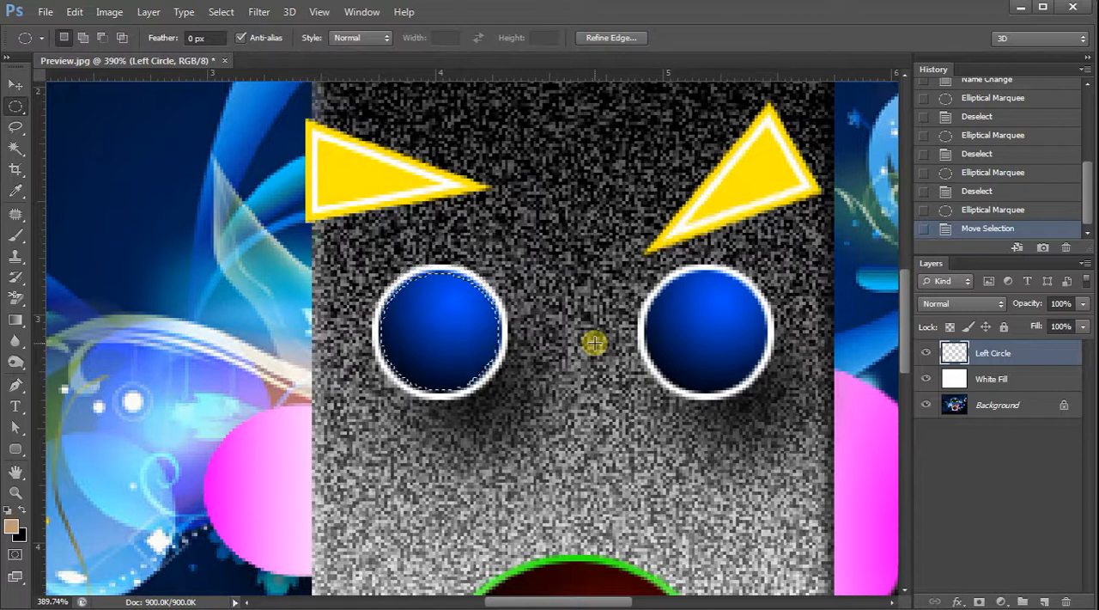
{"action": "key", "text": "Left"}
{"action": "key", "text": "Left"}
{"action": "key", "text": "Left"}
{"action": "key", "text": "Left"}
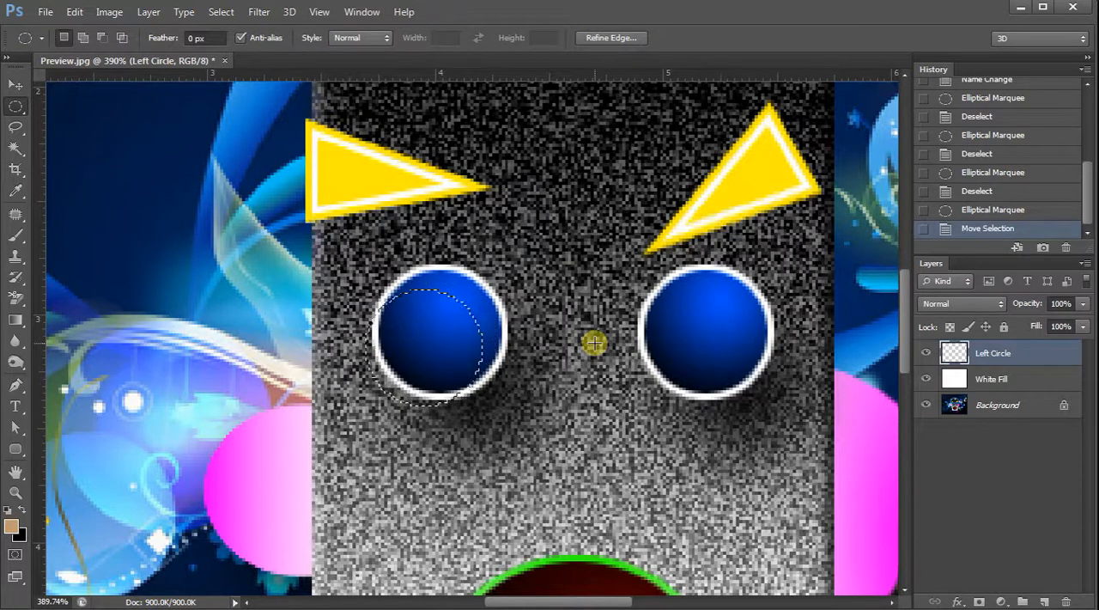
{"action": "key", "text": "Right"}
{"action": "key", "text": "Right"}
{"action": "key", "text": "Right"}
{"action": "key", "text": "Right"}
{"action": "key", "text": "Up"}
{"action": "key", "text": "Up"}
{"action": "key", "text": "Up"}
{"action": "key", "text": "Up"}
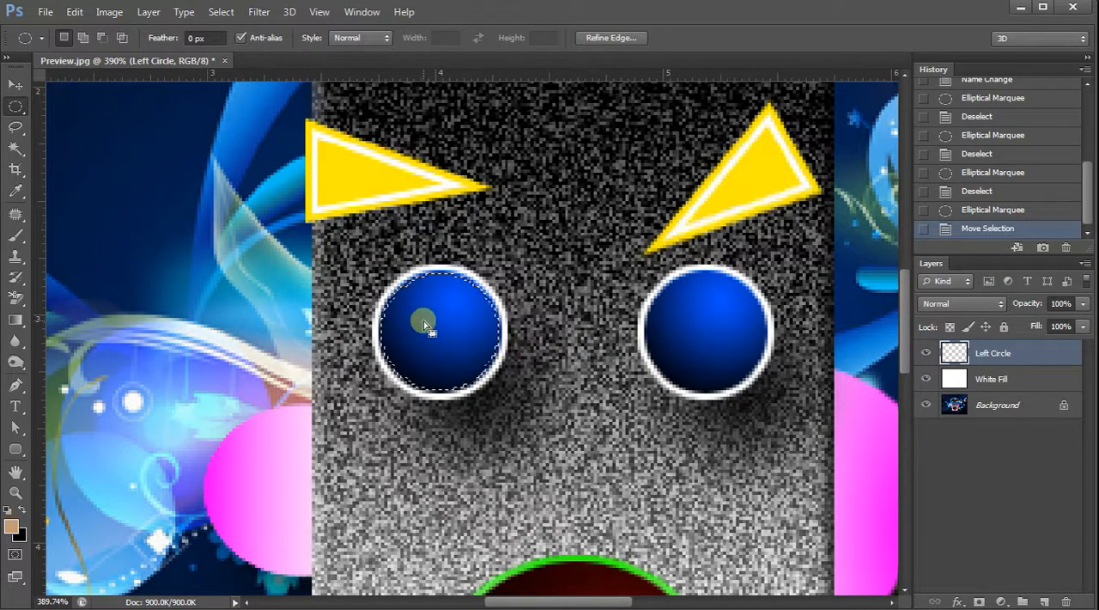
Expand the circular selection by 1 pixel so it meets the inner edge of the left eye's white ring.
{"action": "scroll", "coordinate": [399, 294], "scroll_direction": "up", "scroll_amount": 1}
{"action": "scroll", "coordinate": [438, 365], "scroll_direction": "up", "scroll_amount": 5}
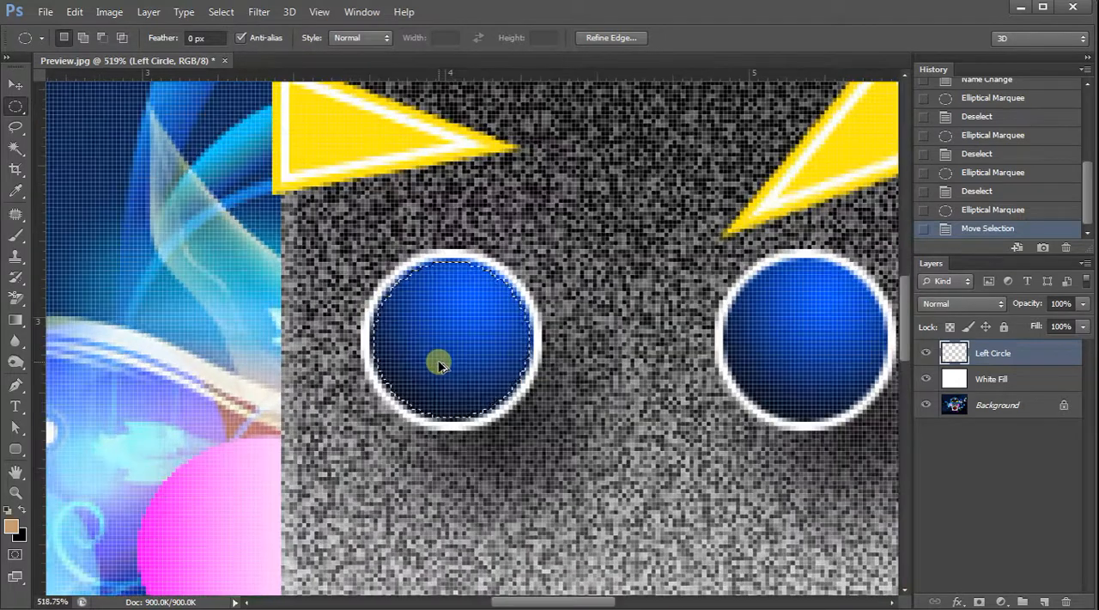
{"action": "scroll", "coordinate": [438, 364], "scroll_direction": "up", "scroll_amount": 1}
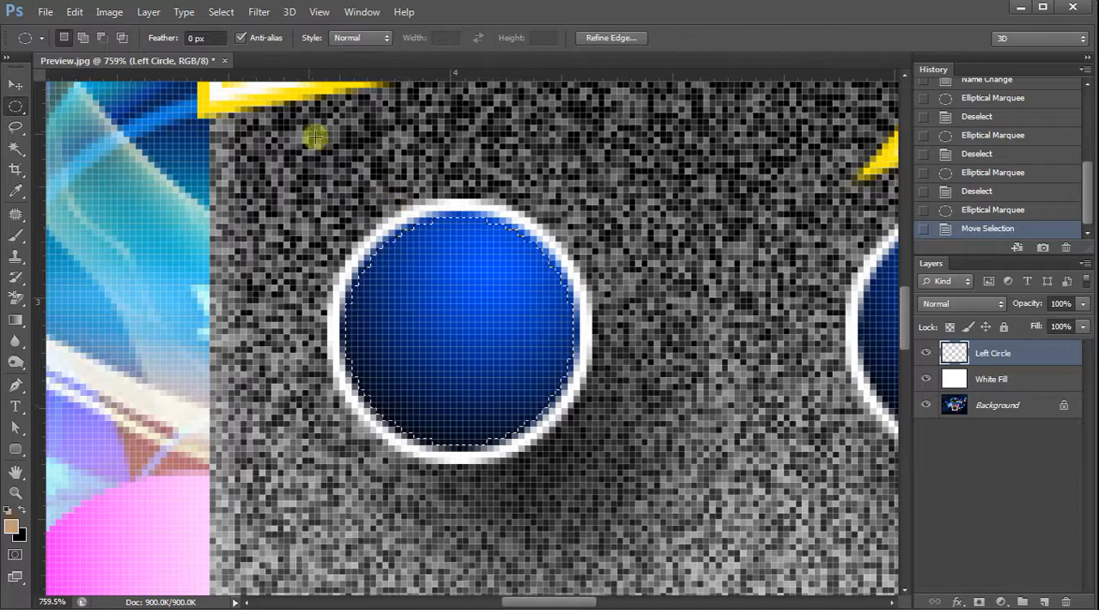
{"action": "left_click", "coordinate": [223, 12]}
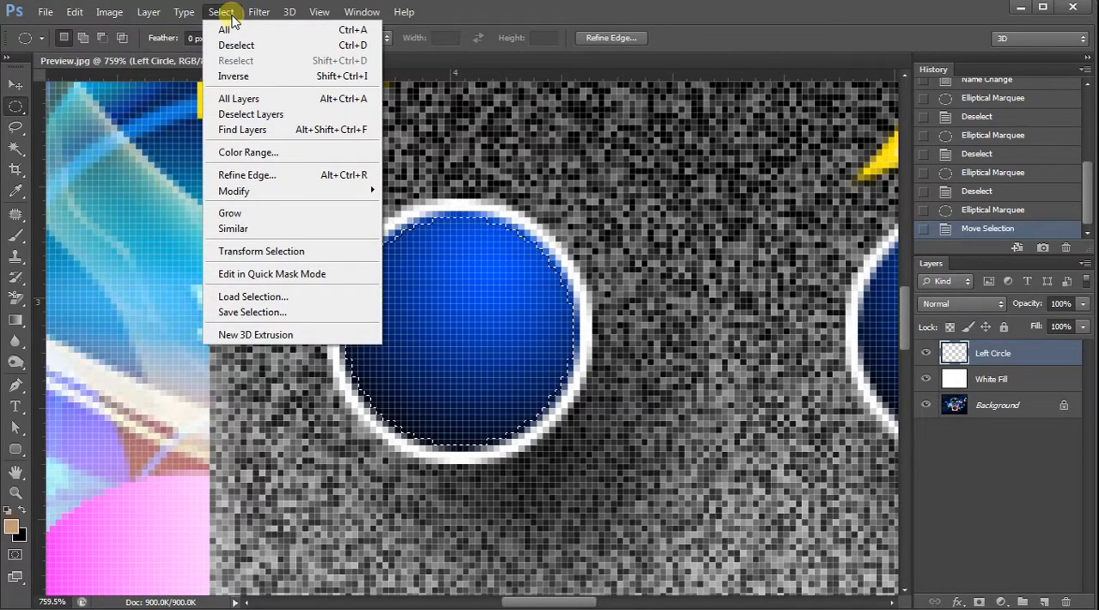
{"action": "mouse_move", "coordinate": [247, 193]}
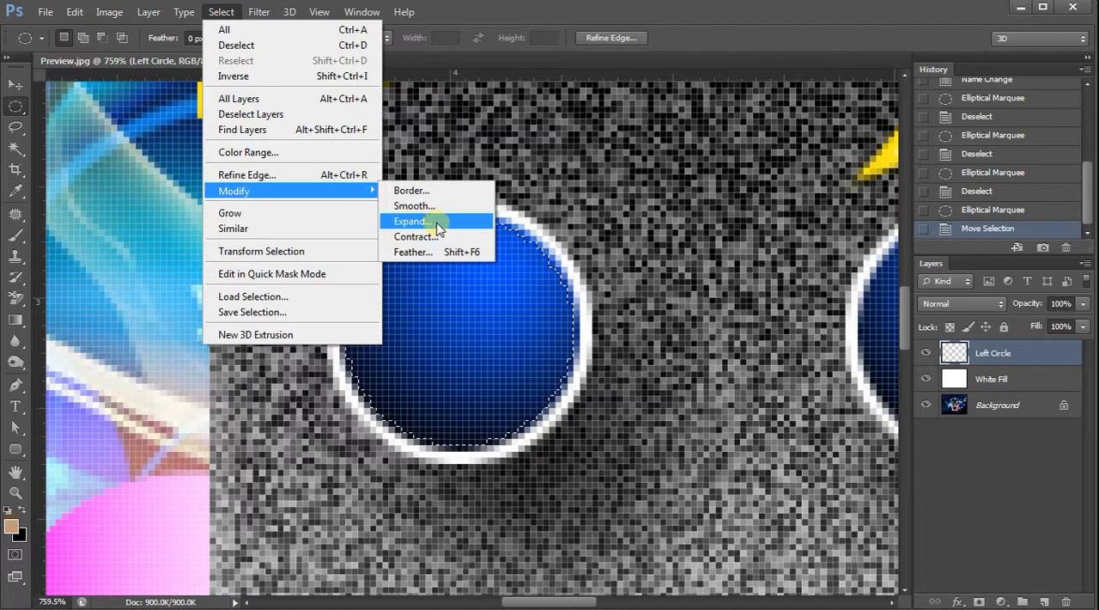
{"action": "left_click", "coordinate": [436, 222]}
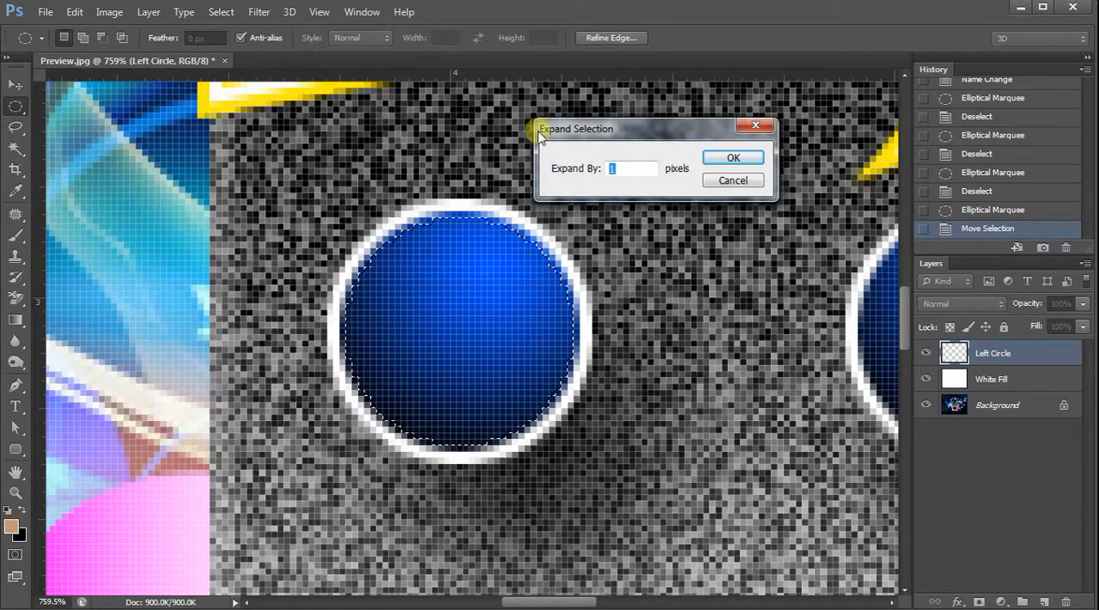
{"action": "left_click_drag", "start_coordinate": [623, 128], "coordinate": [659, 167]}
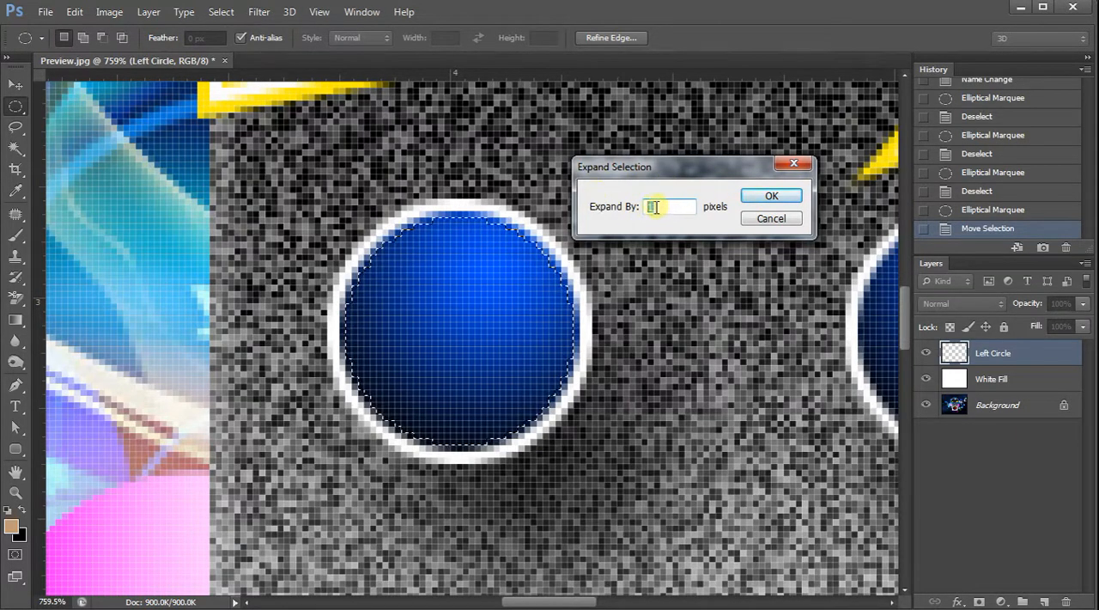
{"action": "left_click", "coordinate": [792, 200]}
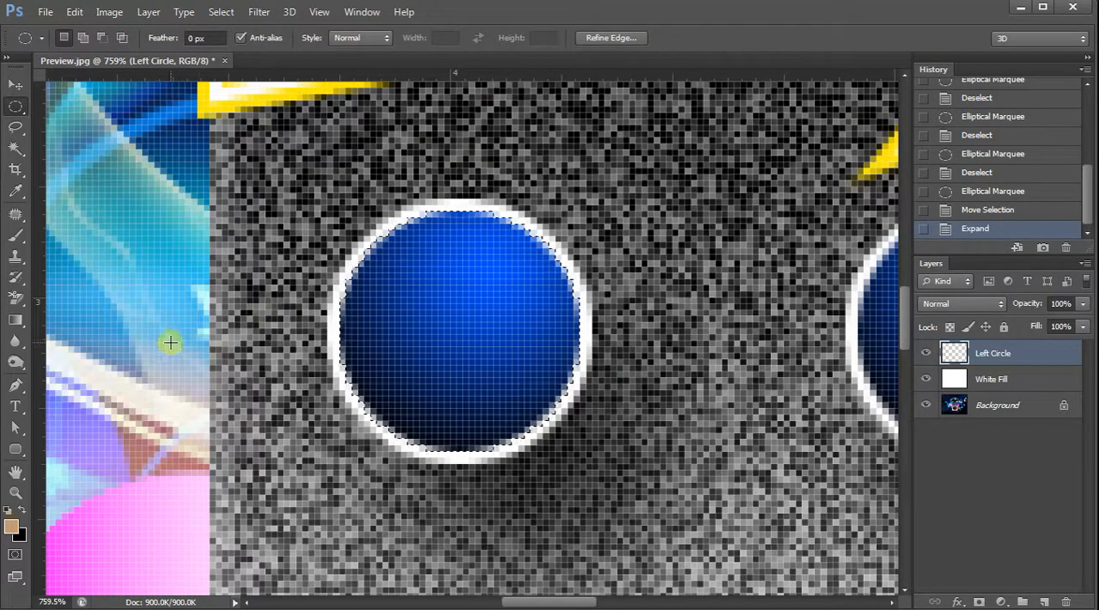
Set the foreground color to the fully saturated blue 0600ff.
{"action": "left_click", "coordinate": [13, 527]}
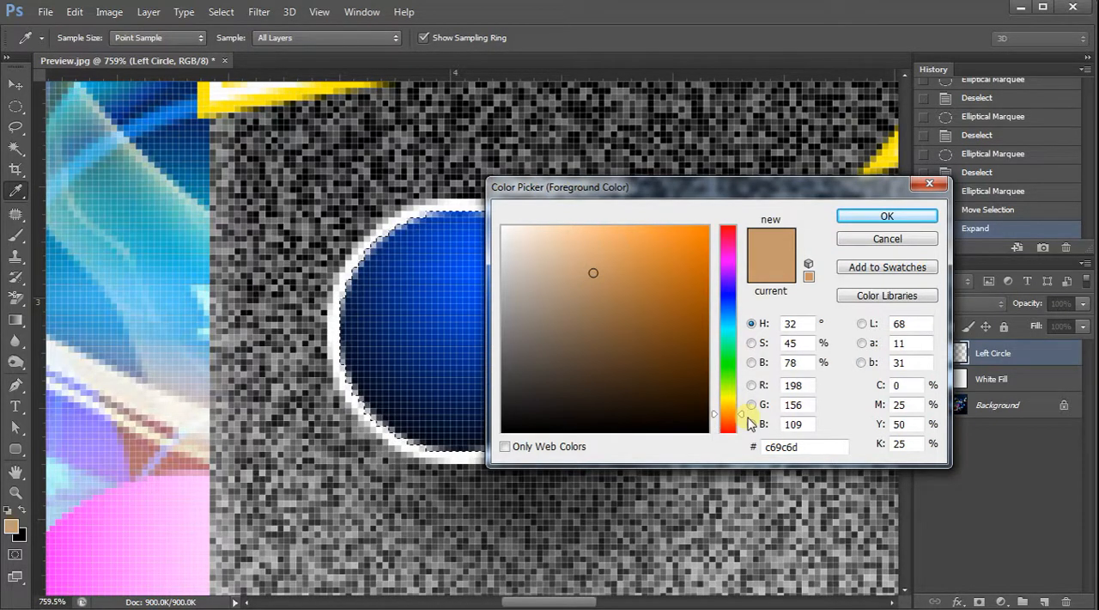
{"action": "left_click_drag", "start_coordinate": [744, 419], "coordinate": [745, 298]}
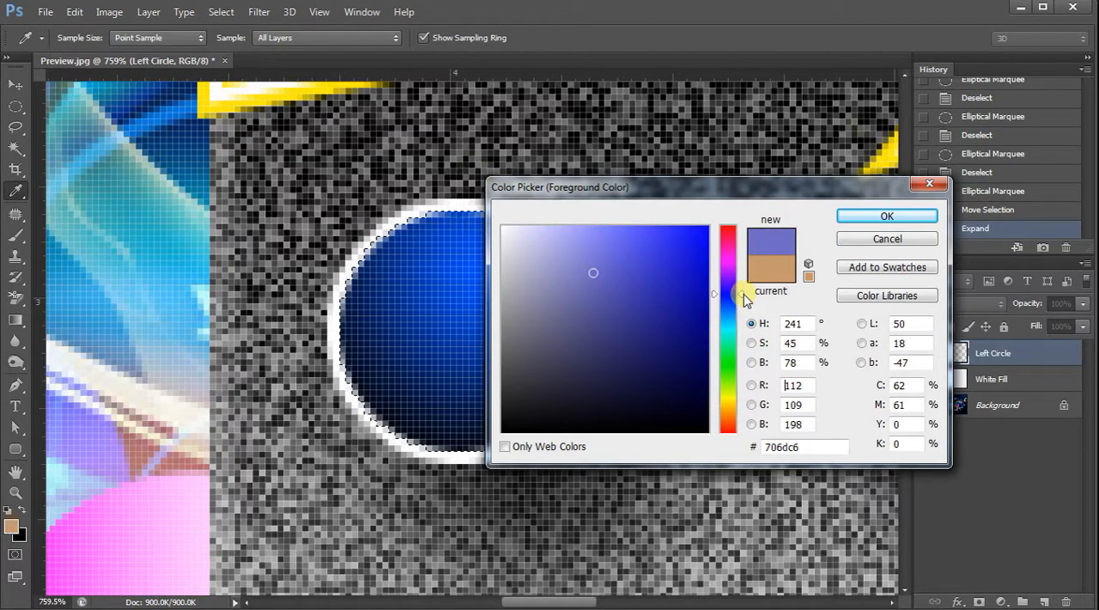
{"action": "mouse_move", "coordinate": [630, 245]}
{"action": "left_mouse_down"}
{"action": "mouse_move", "coordinate": [724, 216]}
{"action": "mouse_move", "coordinate": [704, 234]}
{"action": "mouse_move", "coordinate": [717, 221]}
{"action": "left_mouse_up"}
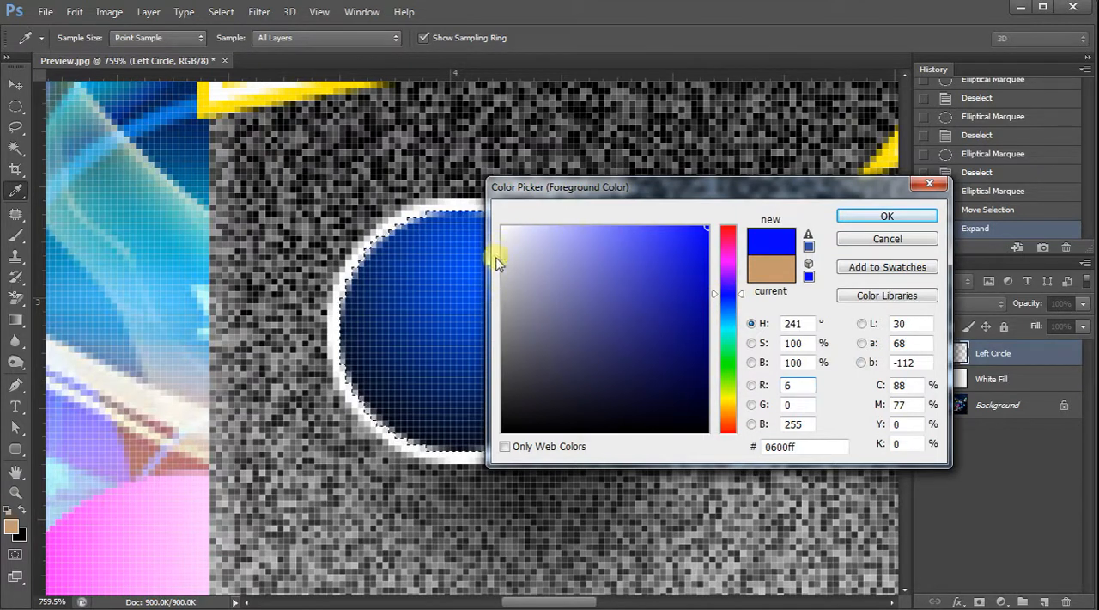
{"action": "left_click", "coordinate": [869, 217]}
{"action": "key", "text": "m"}
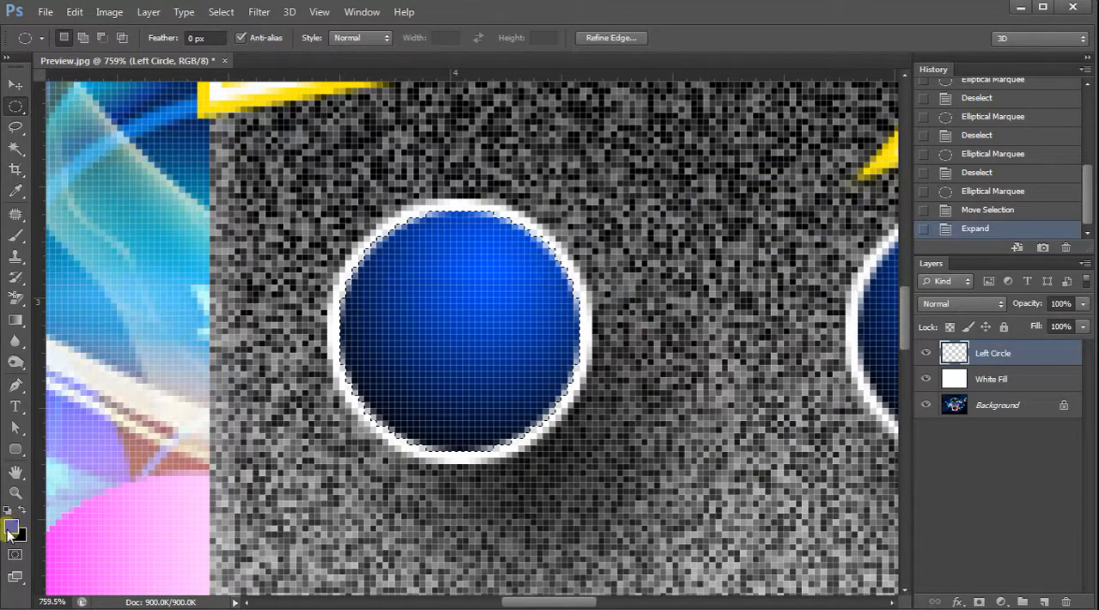
{"action": "left_click", "coordinate": [478, 248]}
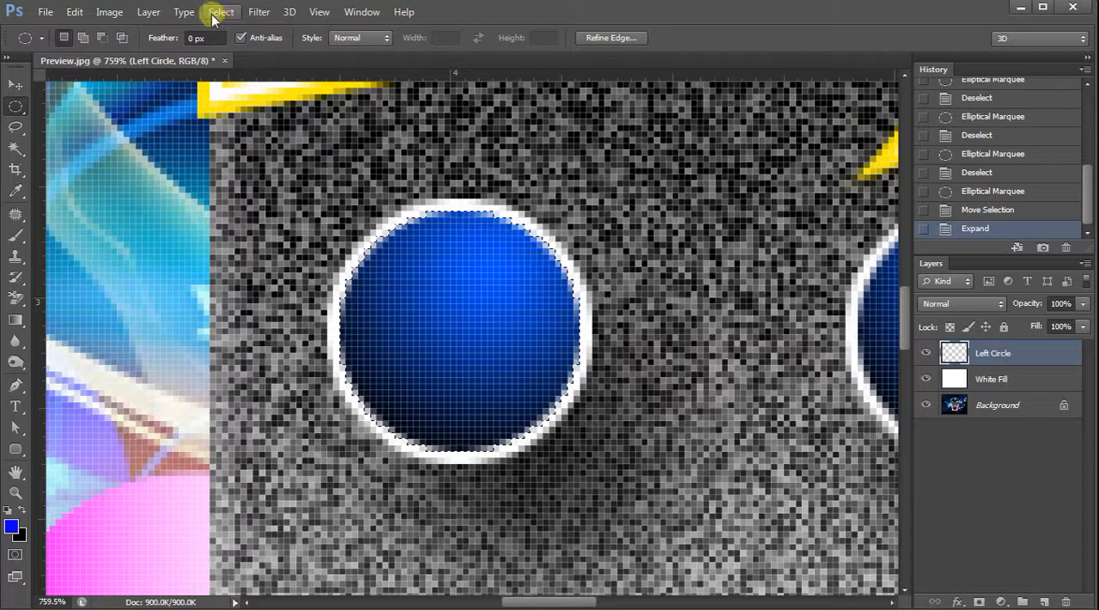
Fill the circular selection on the Left Circle layer with the foreground color, using Normal mode at 100% opacity.
{"action": "left_click", "coordinate": [75, 12]}
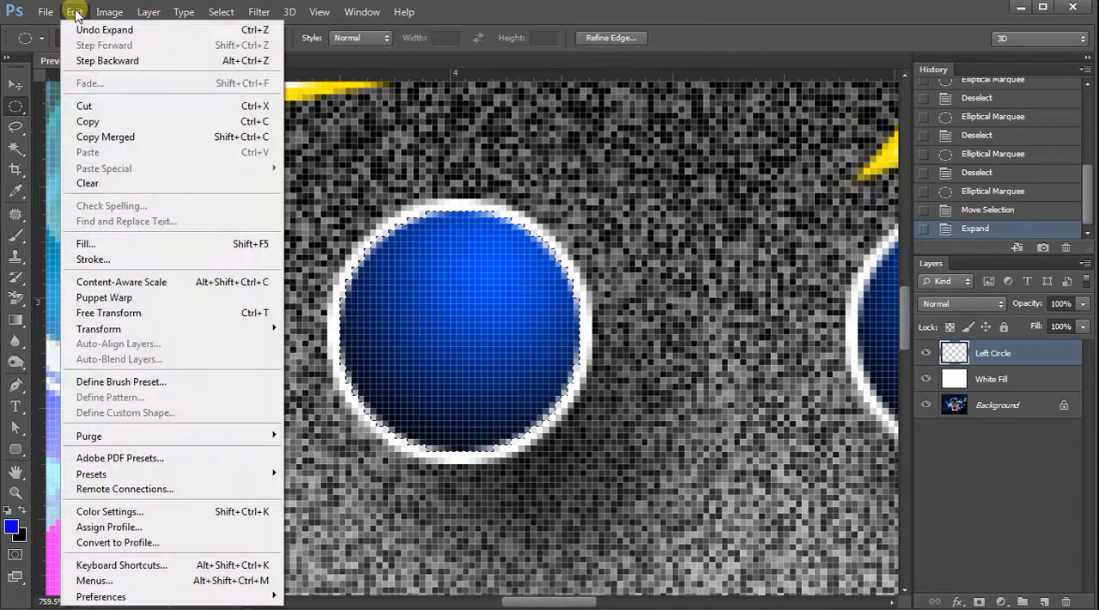
{"action": "left_click", "coordinate": [121, 251]}
{"action": "left_click_drag", "start_coordinate": [455, 180], "coordinate": [700, 151]}
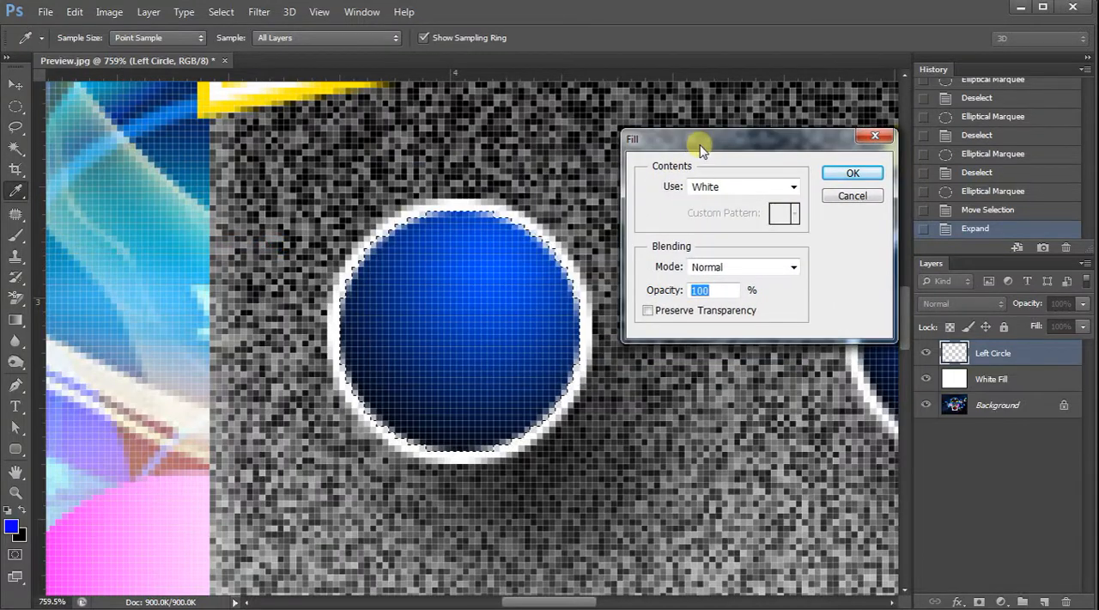
{"action": "left_click", "coordinate": [794, 187]}
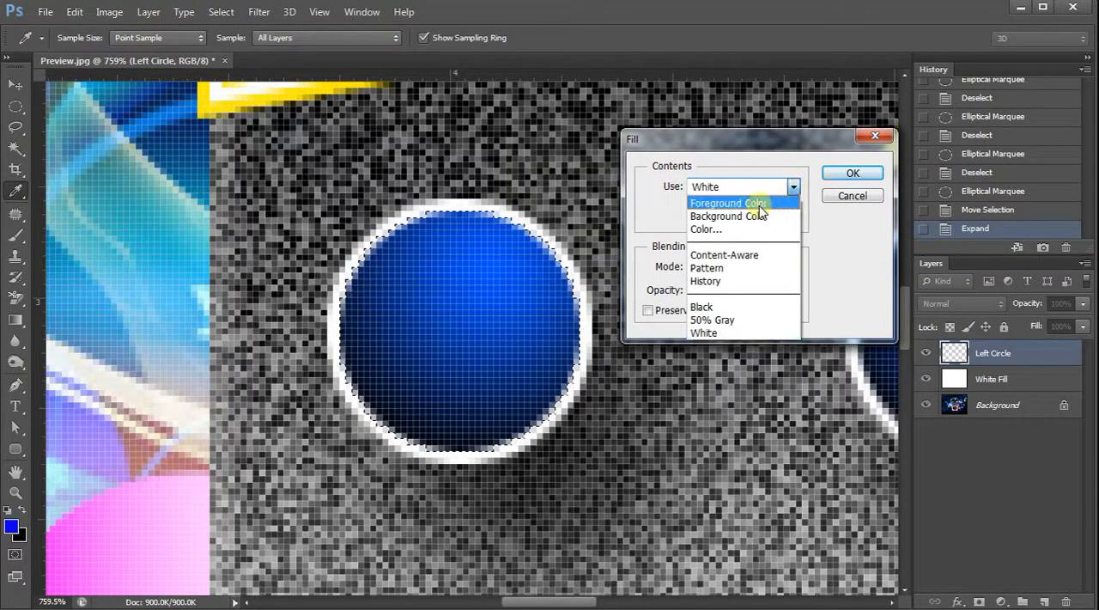
{"action": "left_click", "coordinate": [760, 205]}
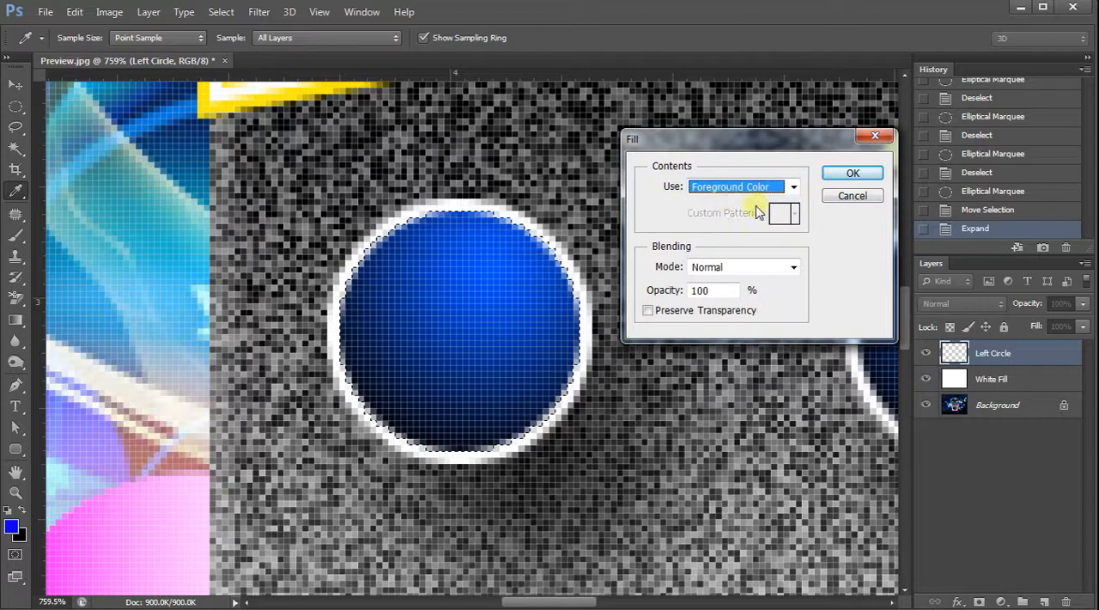
{"action": "left_click", "coordinate": [853, 175]}
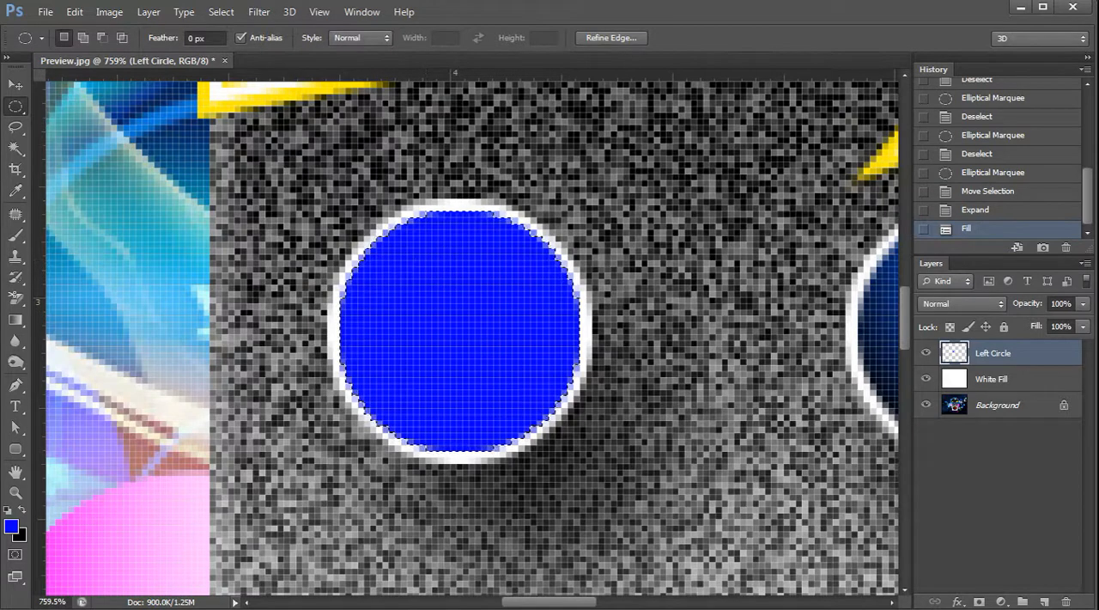
Compare the blue-filled left circle with the shaded right eye, finishing at about 293% magnification.
{"action": "left_click_drag", "start_coordinate": [569, 602], "coordinate": [594, 605]}
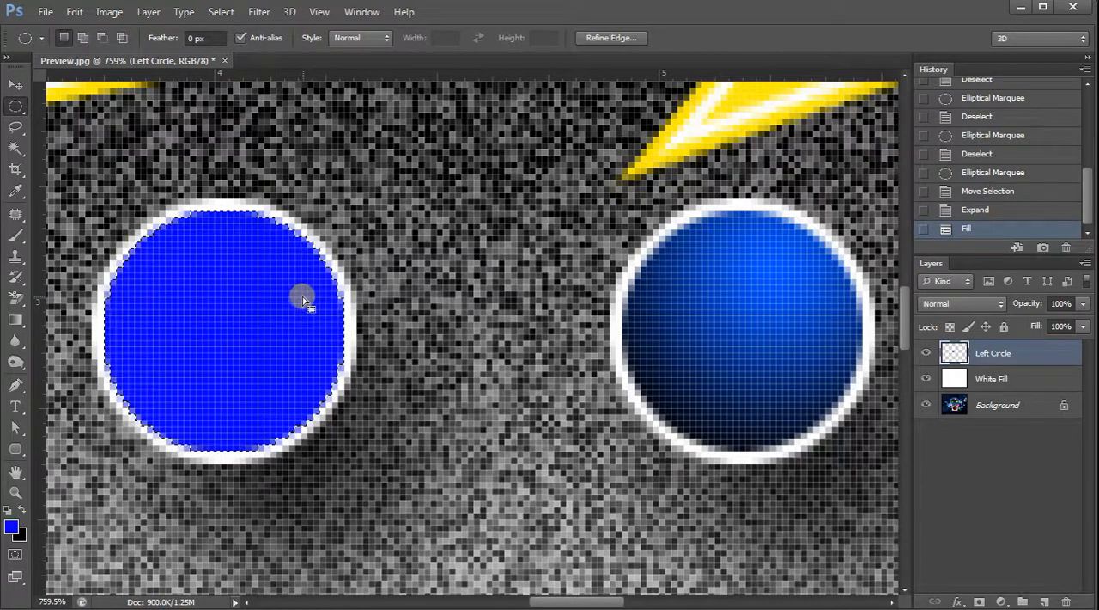
{"action": "scroll", "coordinate": [302, 296], "scroll_direction": "down", "scroll_amount": 1}
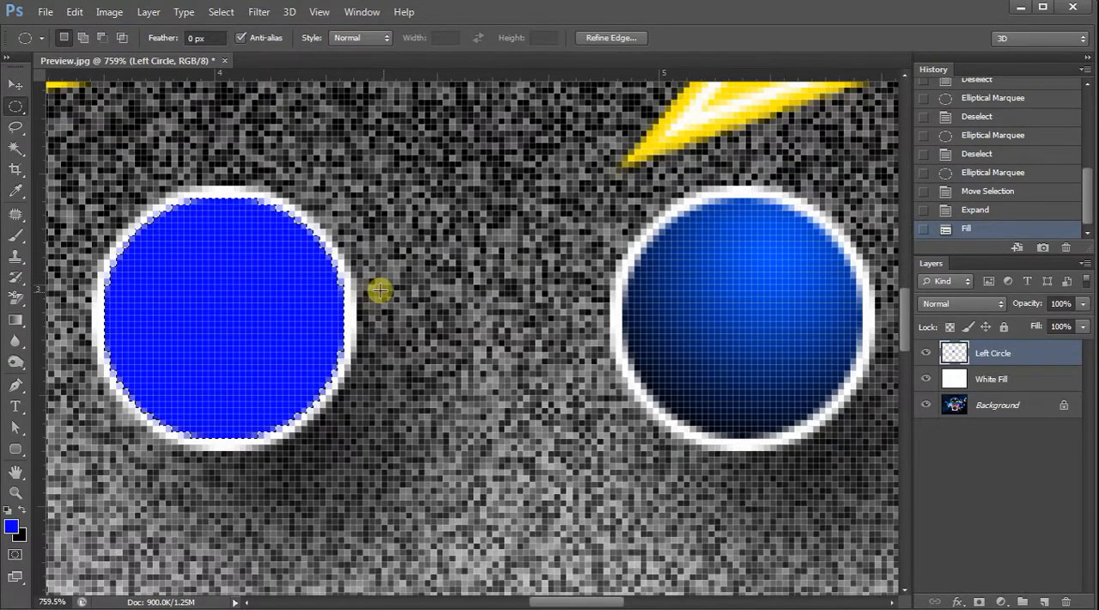
{"action": "scroll", "coordinate": [388, 297], "scroll_direction": "down", "scroll_amount": 3}
{"action": "scroll", "coordinate": [388, 296], "scroll_direction": "down", "scroll_amount": 3}
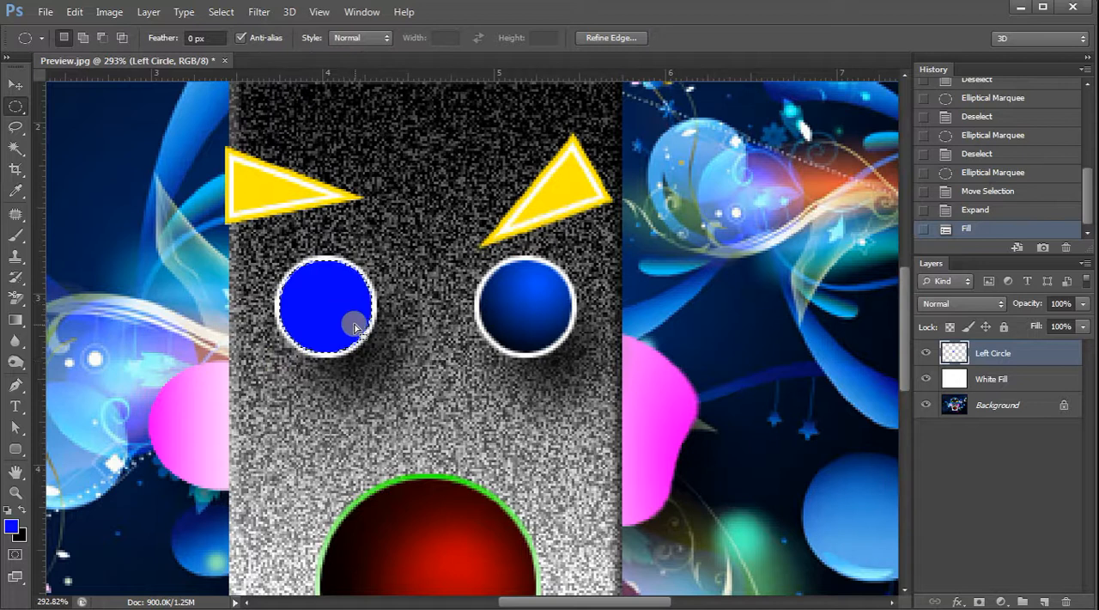
Deselect the blue-filled circle and duplicate the Left Circle layer.
{"action": "key", "text": "ctrl+d"}
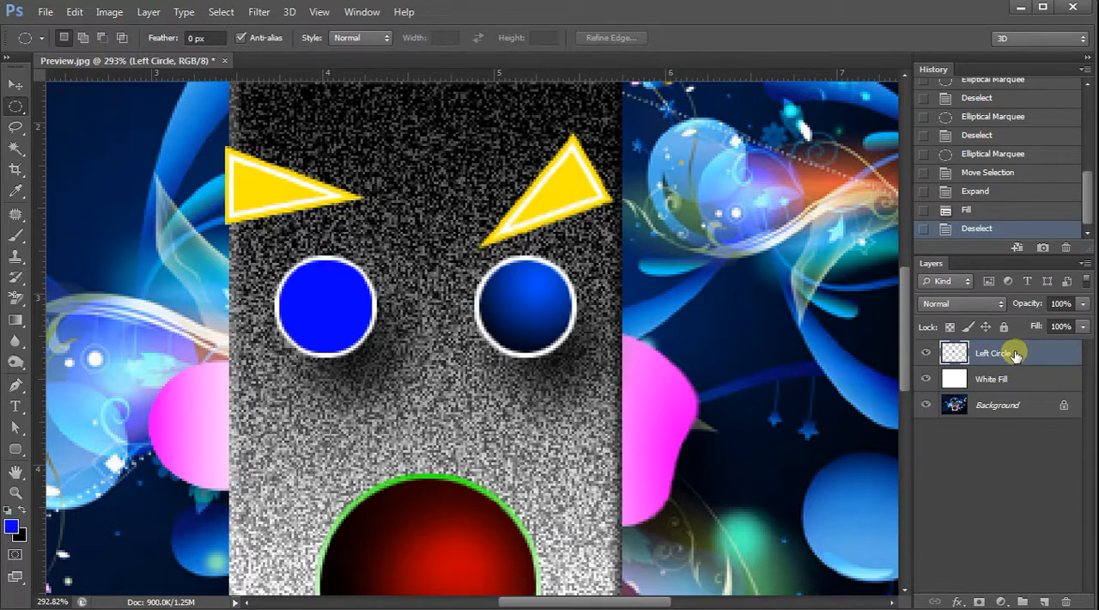
{"action": "left_click_drag", "start_coordinate": [1015, 355], "coordinate": [1043, 601]}
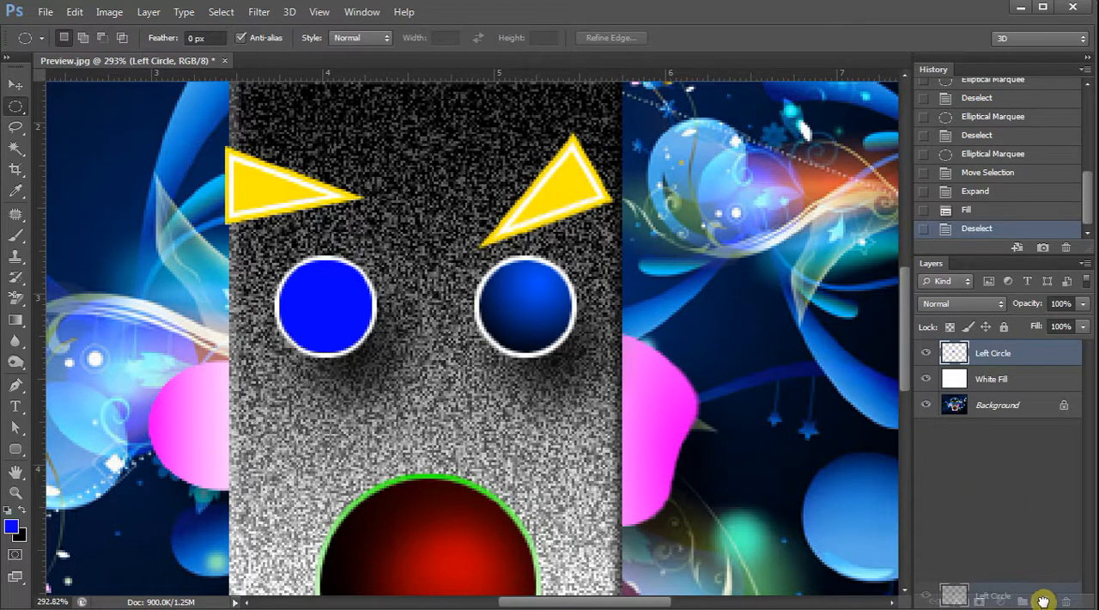
{"action": "left_click_drag", "start_coordinate": [1042, 601], "coordinate": [1044, 600]}
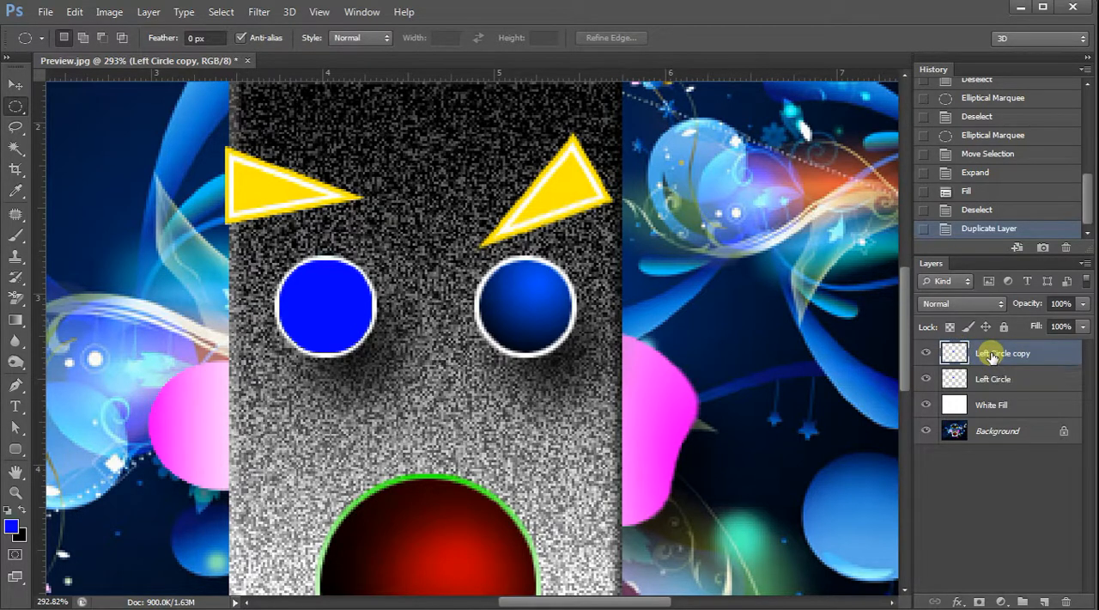
Rename the duplicated circle layer as Right Circle.
{"action": "double_click", "coordinate": [994, 355]}
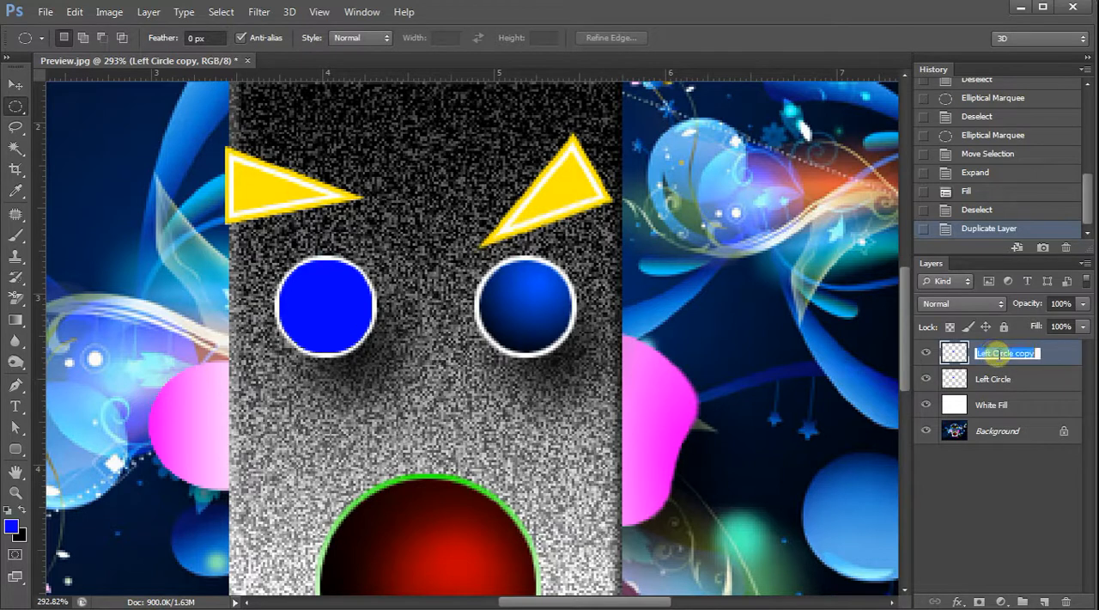
{"action": "type", "text": "Righ"}
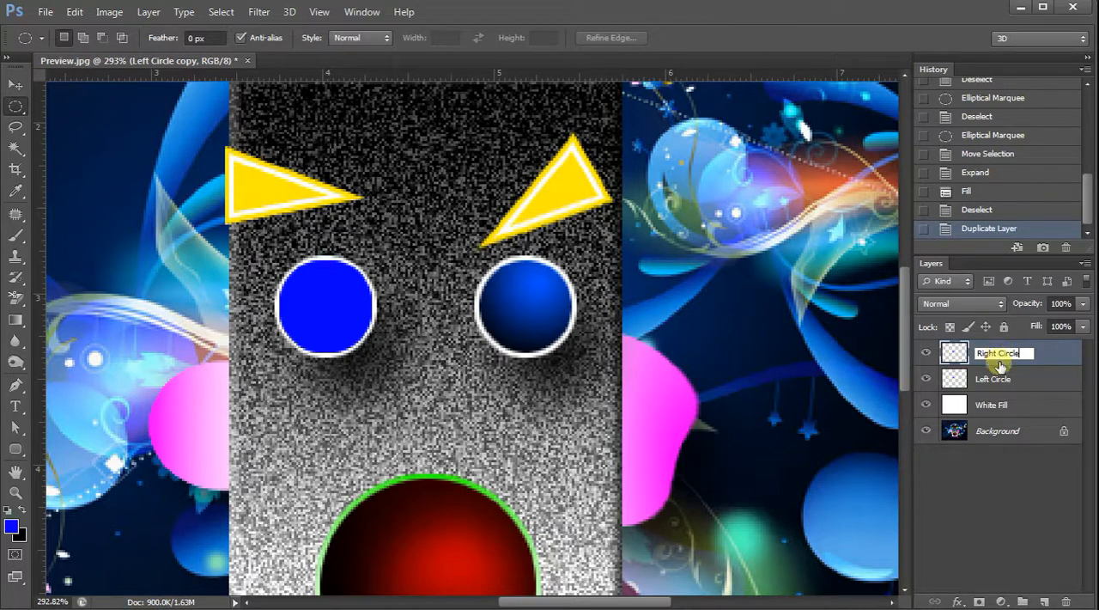
{"action": "key", "text": "Return"}
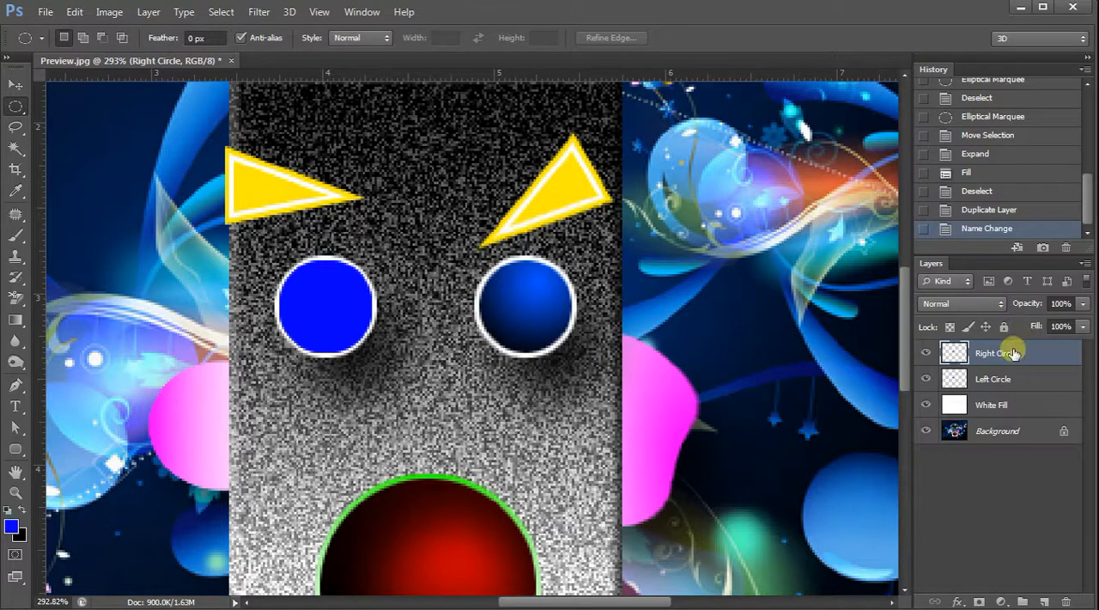
Move the Right Circle layer's blue circle onto the right eye and nudge it vertically to fit inside the white ring.
{"action": "left_click", "coordinate": [15, 88]}
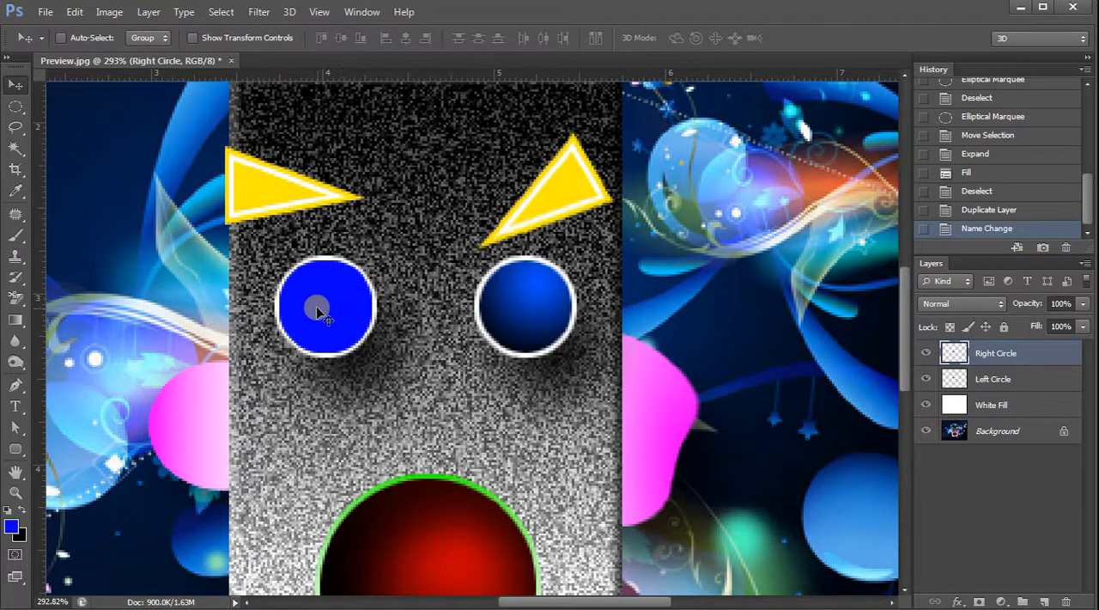
{"action": "left_click_drag", "start_coordinate": [320, 302], "coordinate": [520, 302]}
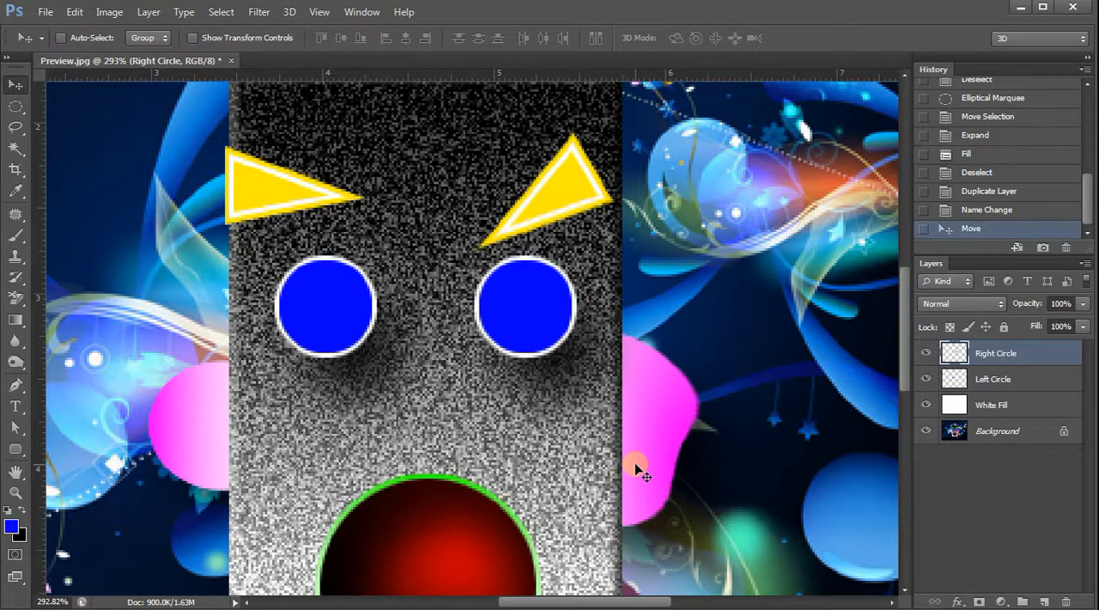
{"action": "key", "text": "Up"}
{"action": "key", "text": "Up"}
{"action": "key", "text": "Up"}
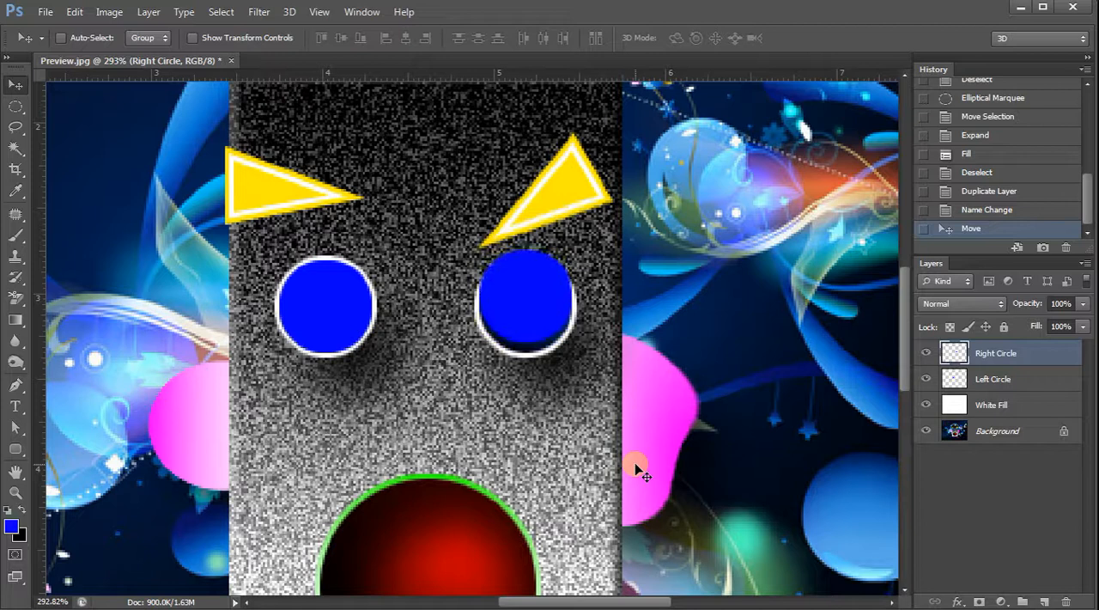
{"action": "key", "text": "Down"}
{"action": "key", "text": "Down"}
{"action": "key", "text": "Down"}
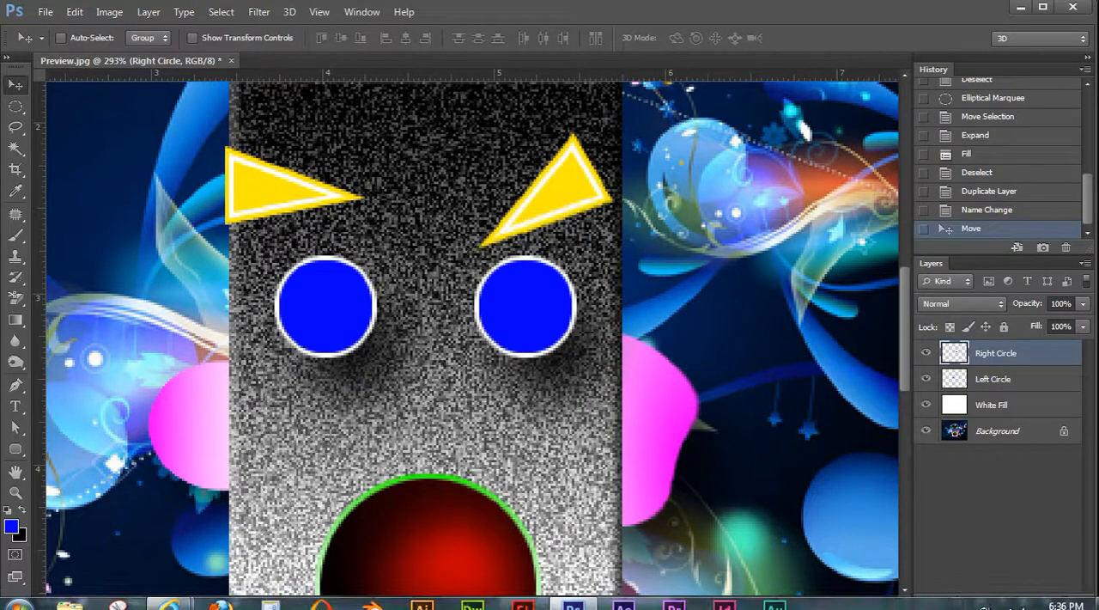
{"action": "left_click", "coordinate": [965, 600]}
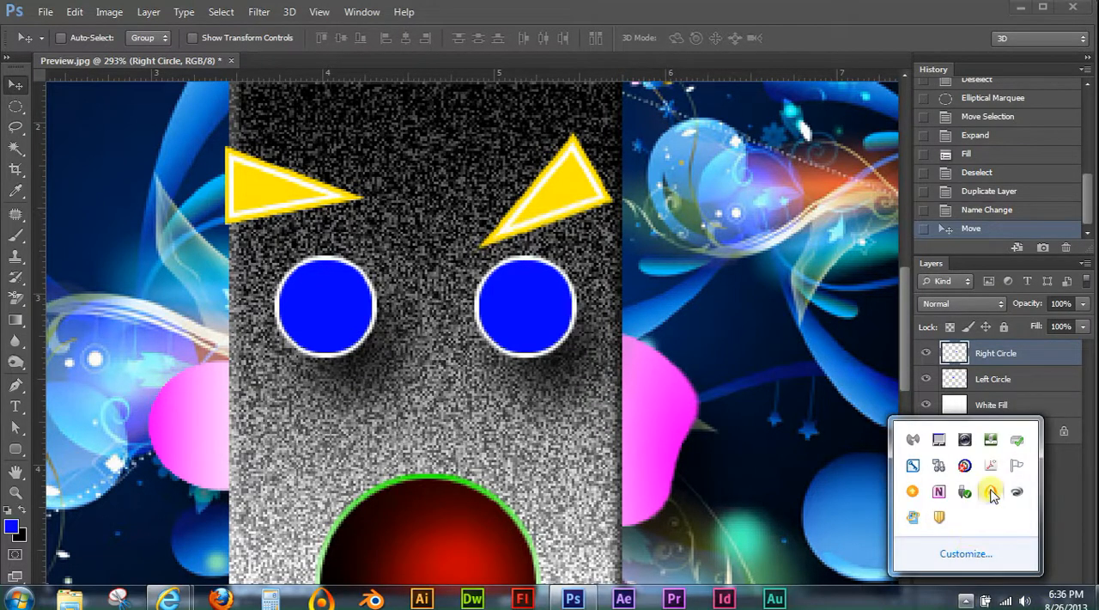